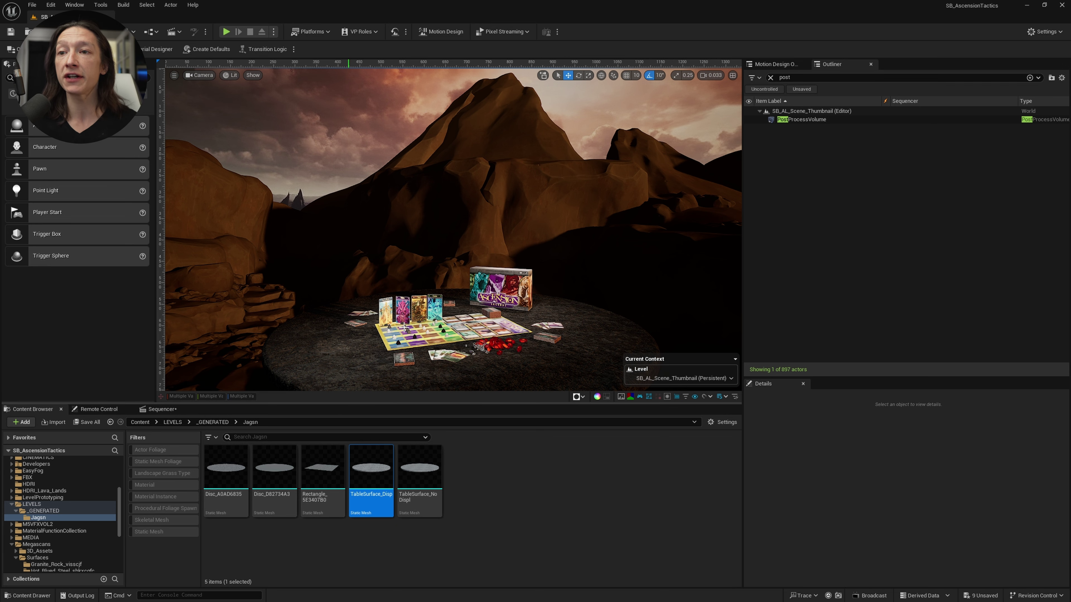
- Fly the viewport camera in close to the board game on the round stone table
right_drag(447, 291, 445, 308)
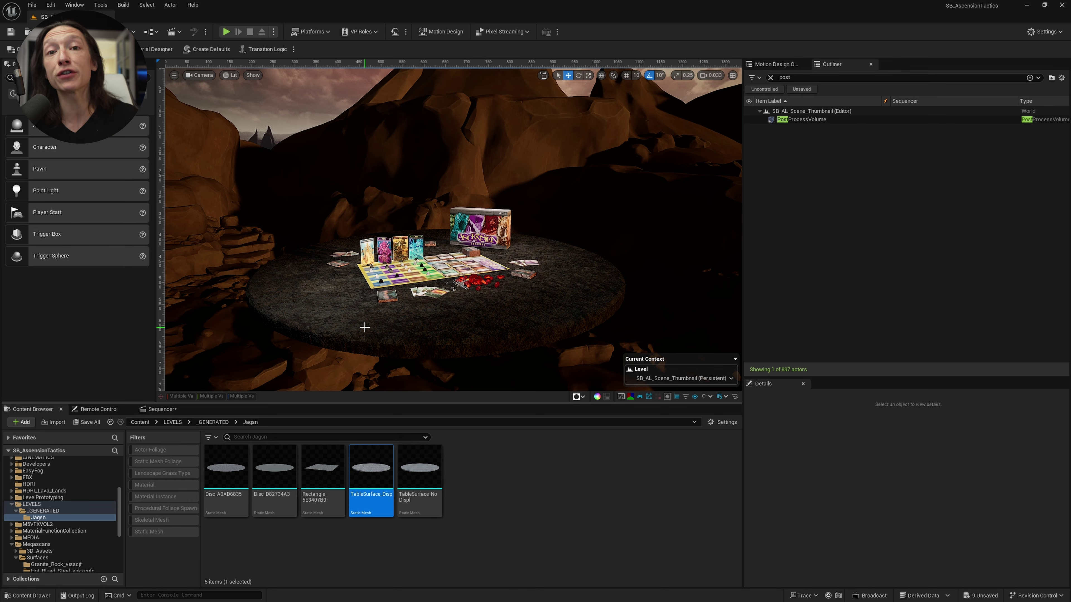
right_drag(375, 311, 376, 311)
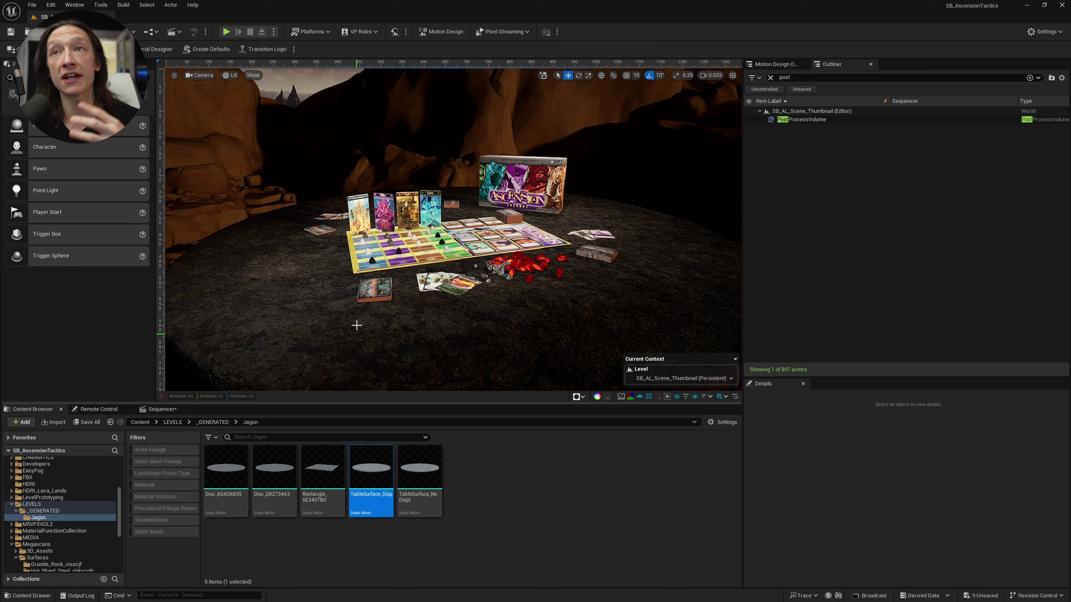
- Look through the CAM_THUMBNAIL camera from the viewport's Placed Cameras list
click(174, 76)
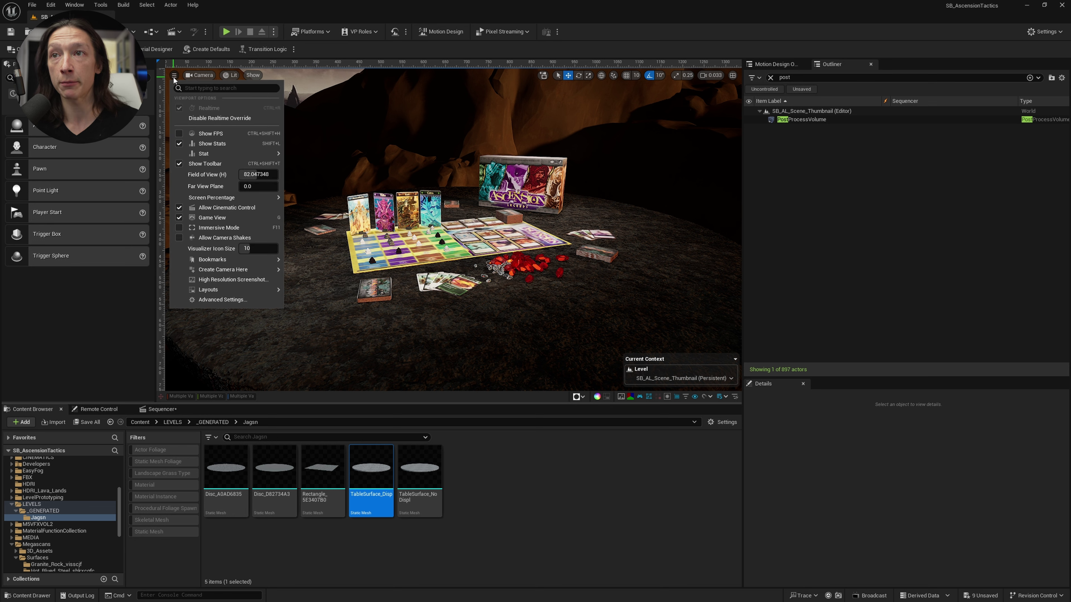
mouse_move(238, 270)
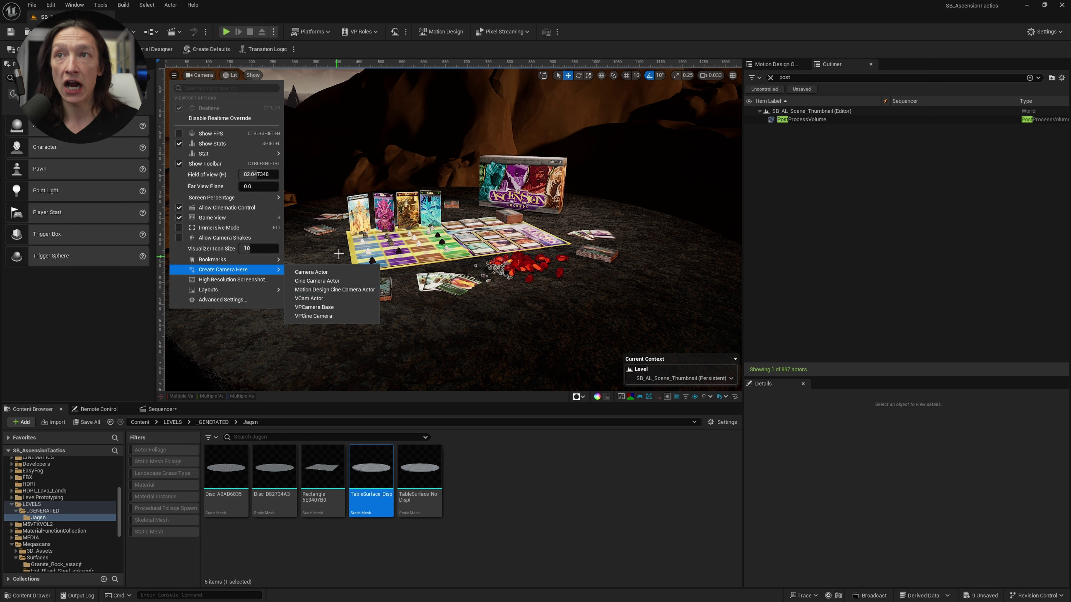
click(339, 237)
click(303, 157)
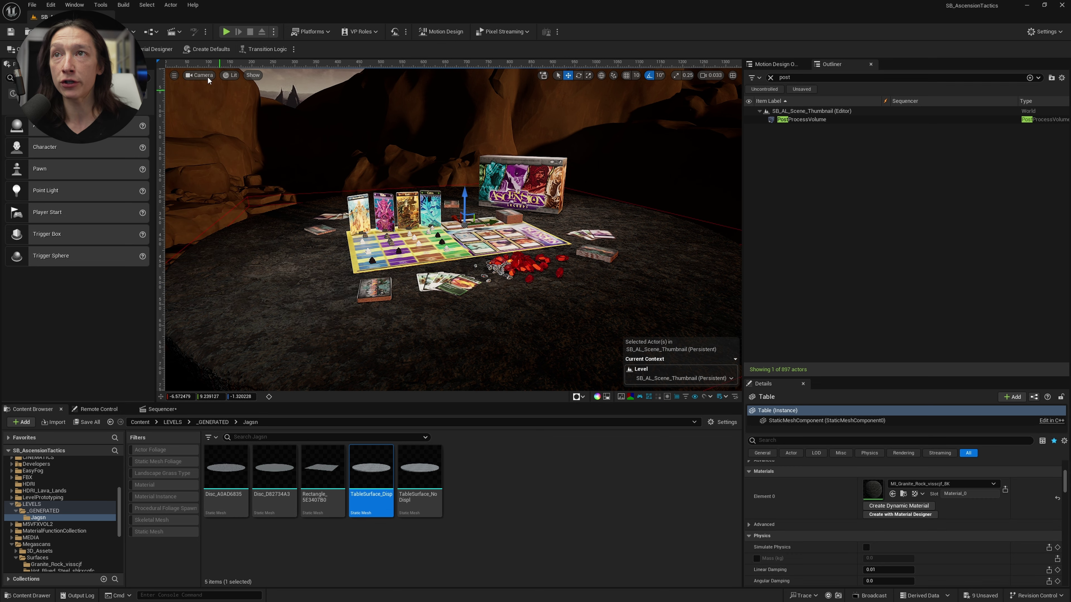
click(200, 75)
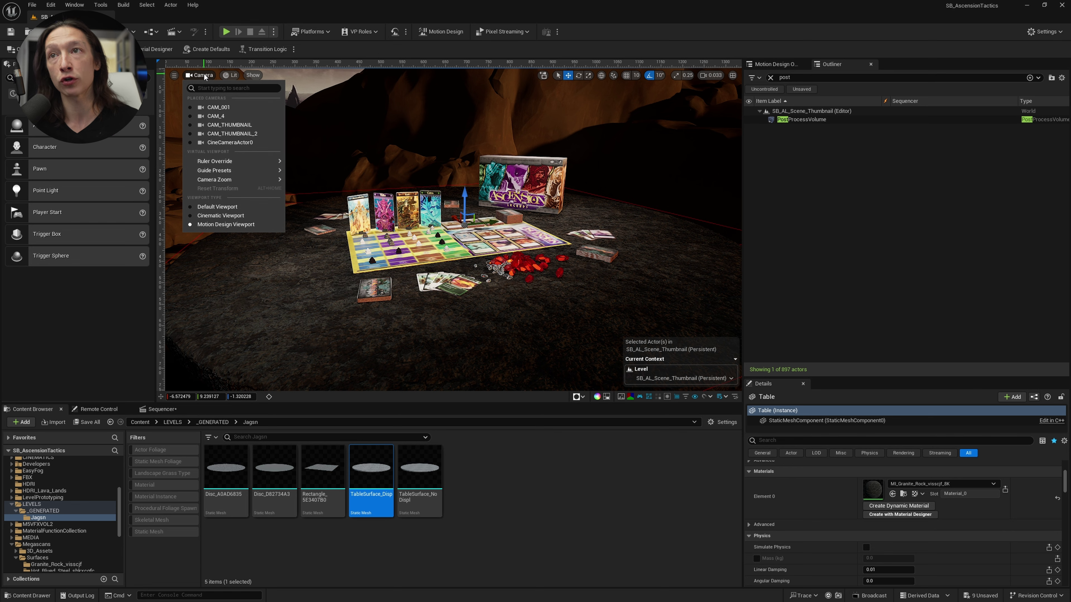
click(219, 125)
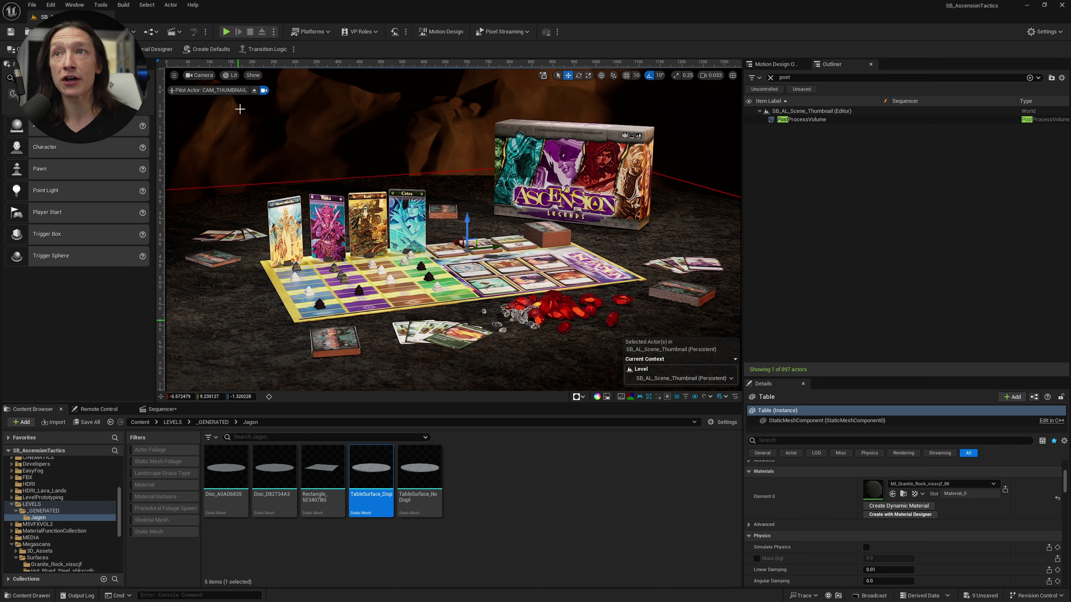
- Close the camera list again and select the Ascension_Board_001 game board
click(195, 76)
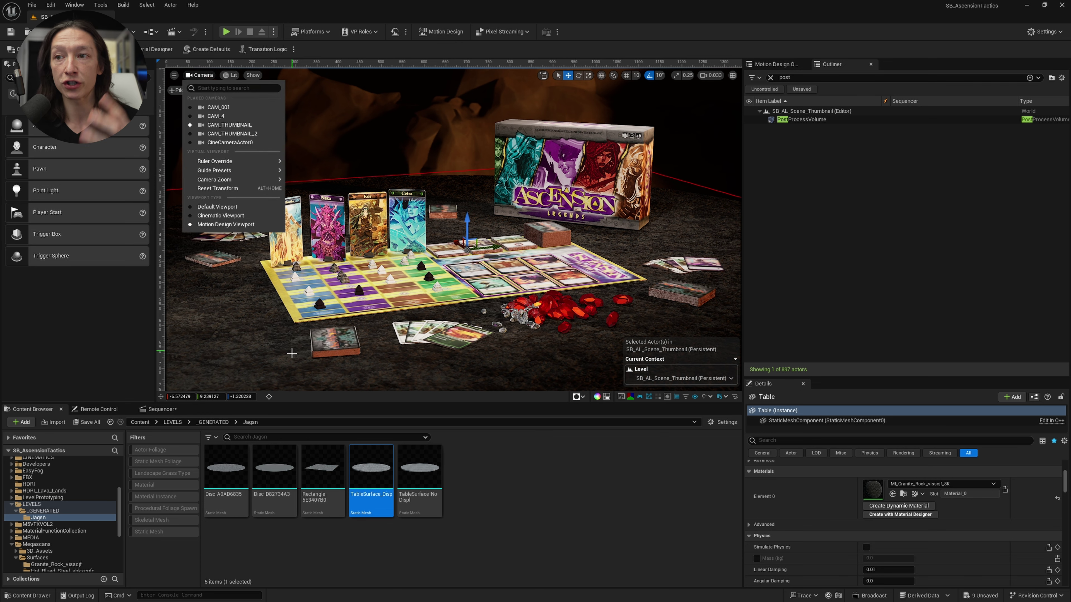
click(278, 306)
click(277, 307)
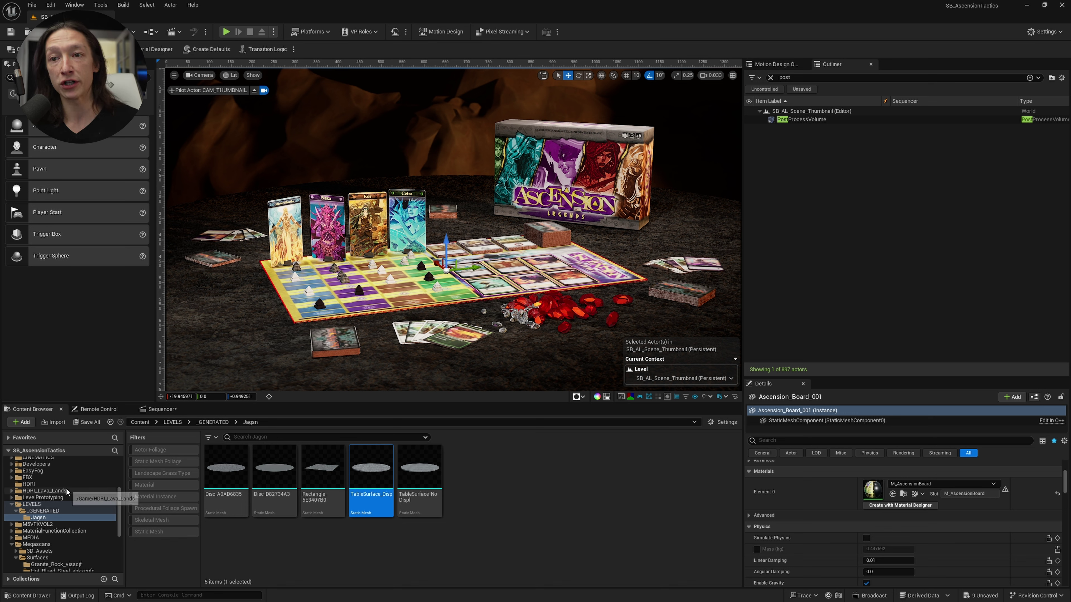
- Open SB_AL_Scene_Thumbnail from the _SEQUENCES folder in Sequencer
scroll(32, 468, up, 5)
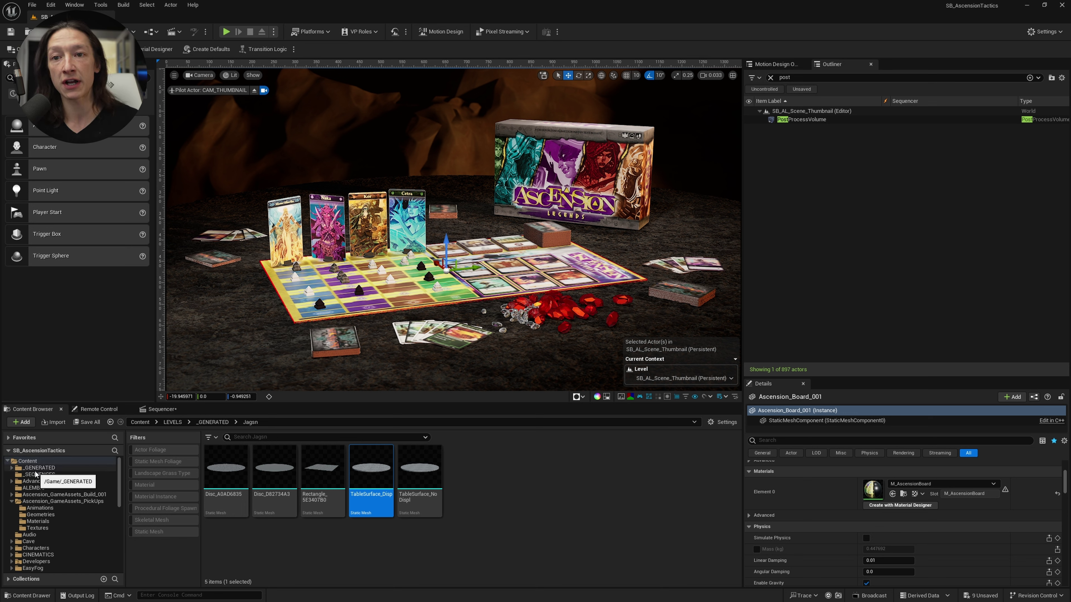
click(39, 475)
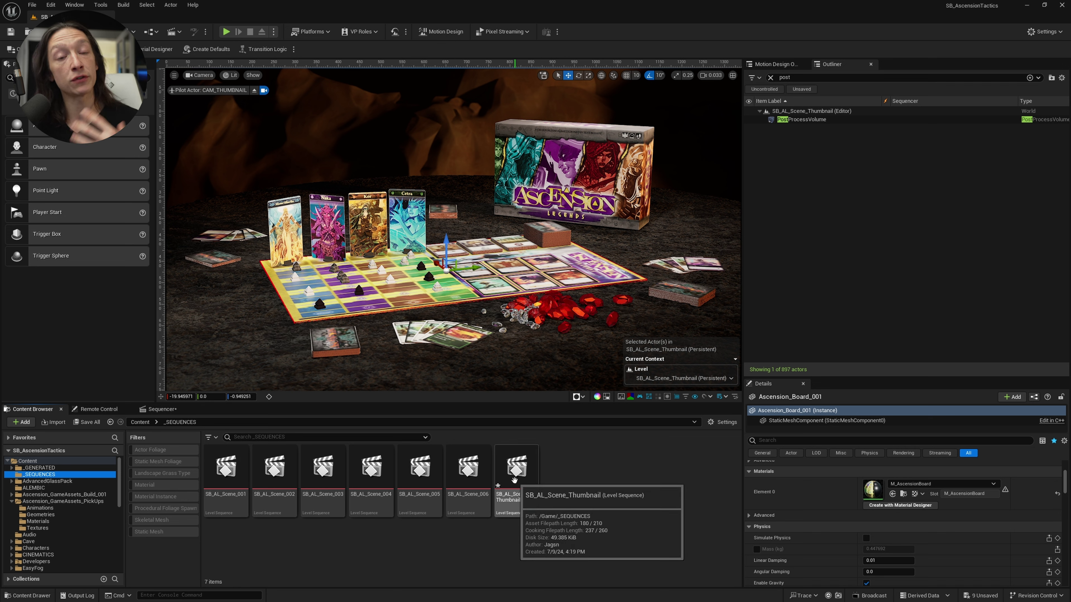
right_click(568, 470)
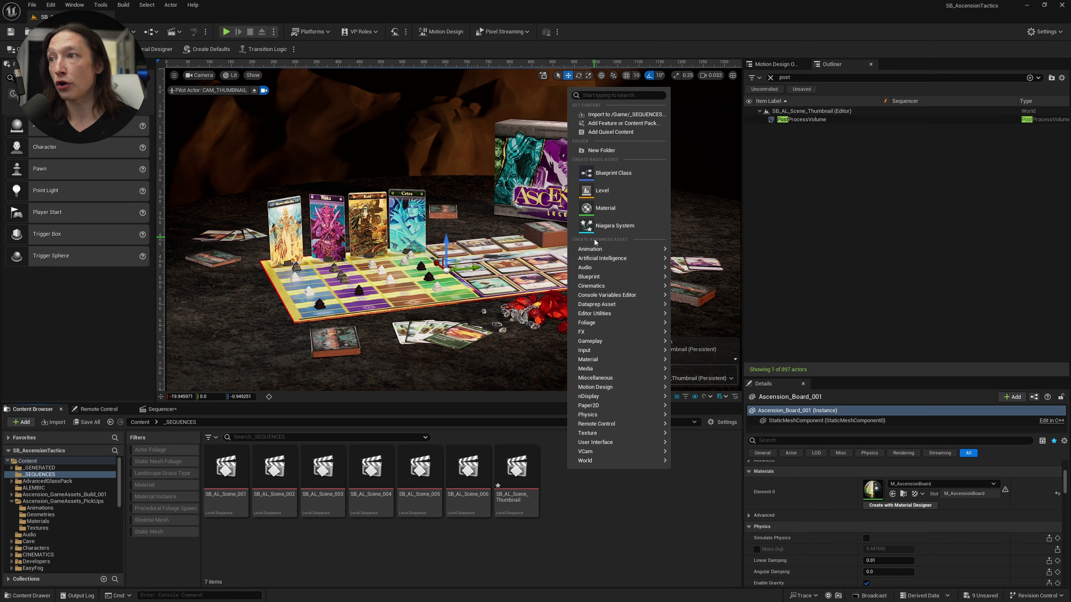
mouse_move(591, 293)
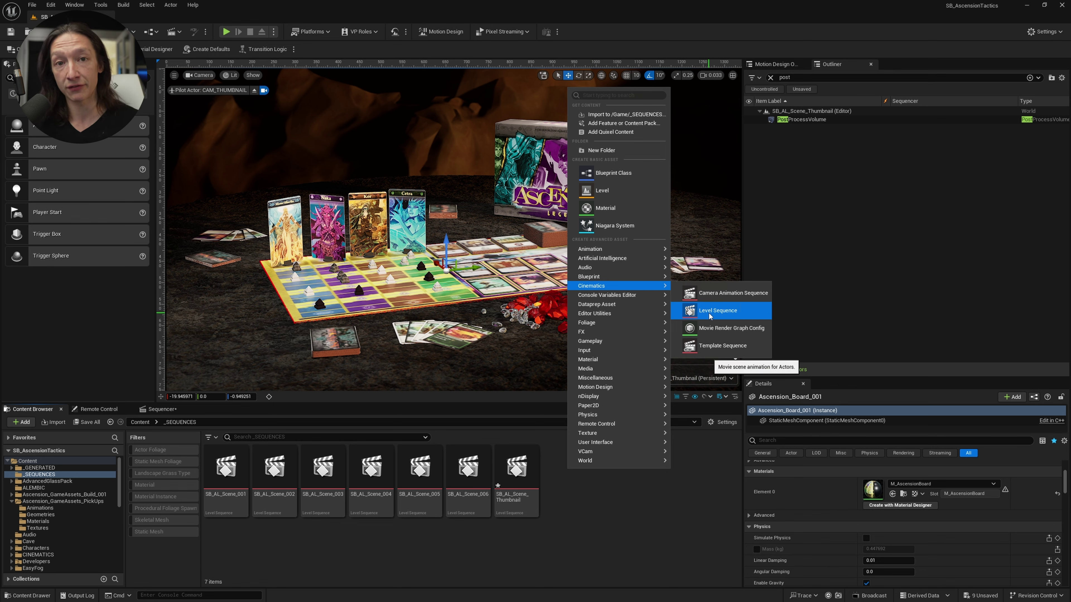
double_click(516, 477)
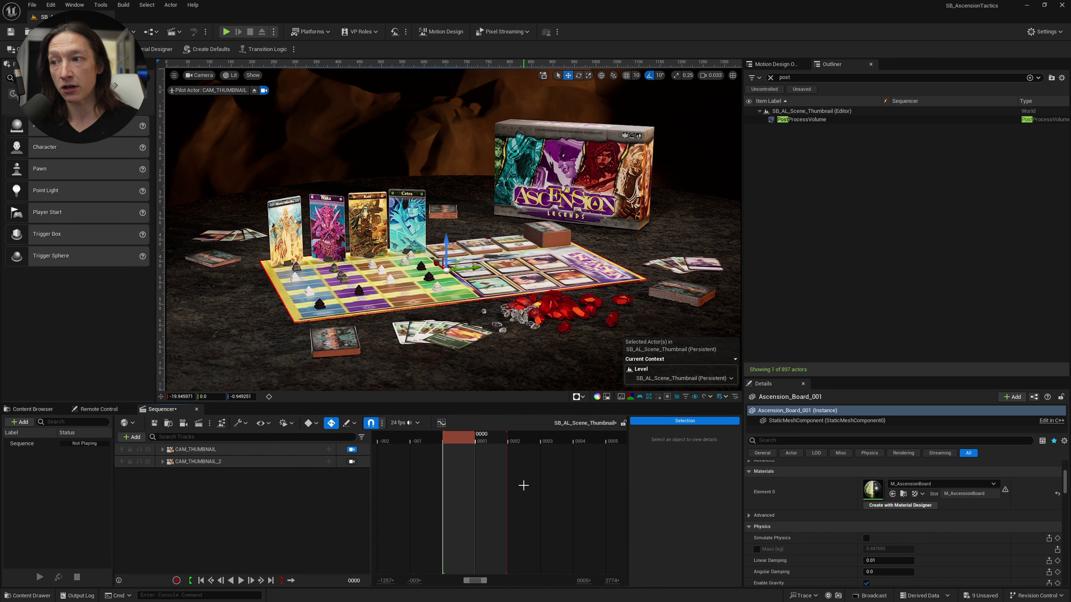
- Save all changes, then drag CAM_THUMBNAIL from the unfiltered Outliner into the sequence
key(ctrl+shift+s)
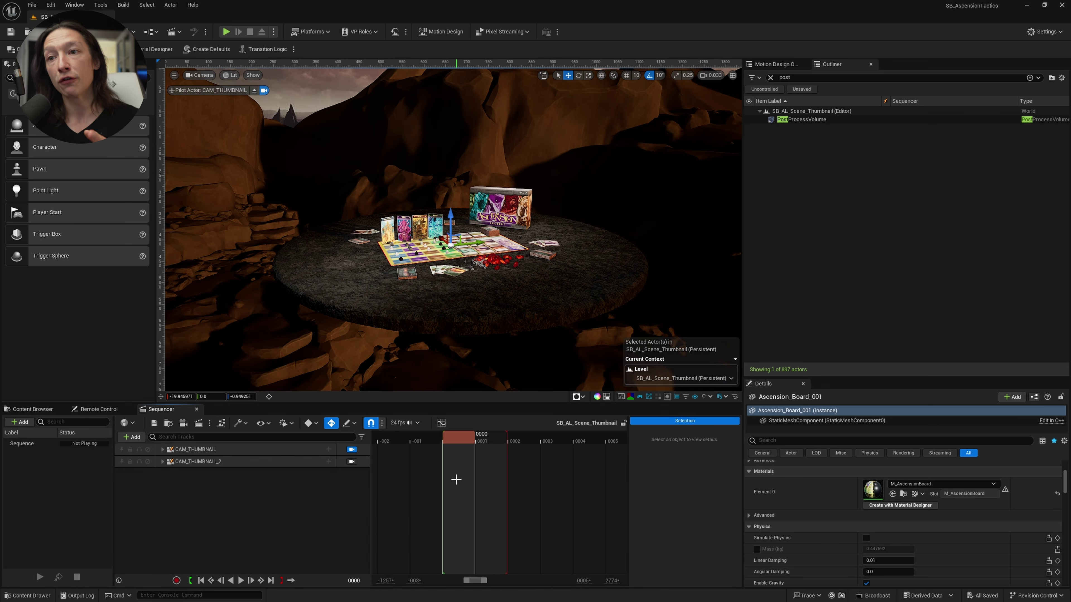
click(210, 449)
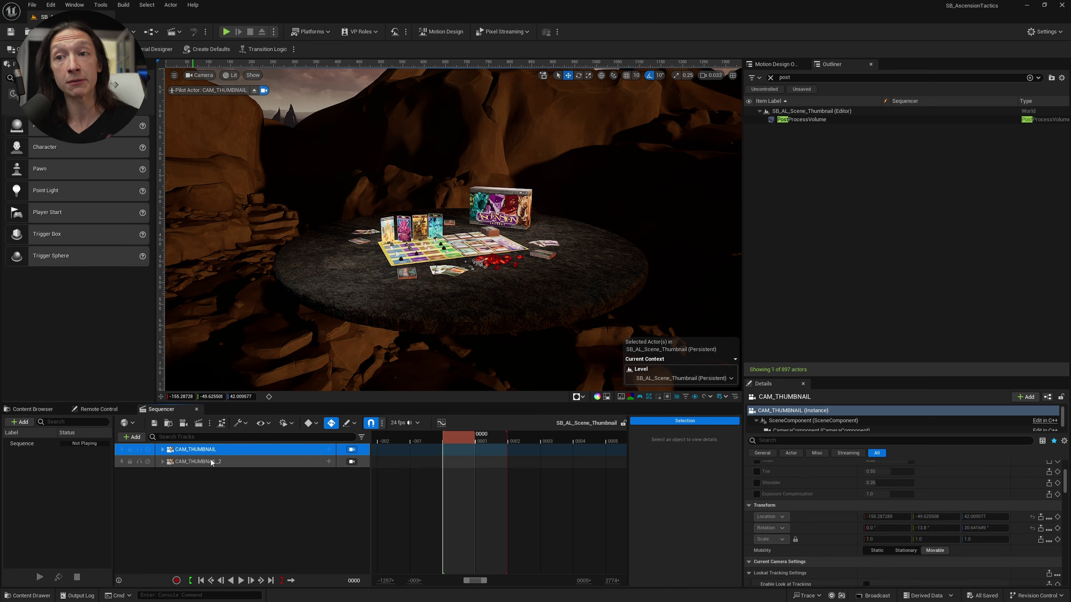
click(771, 77)
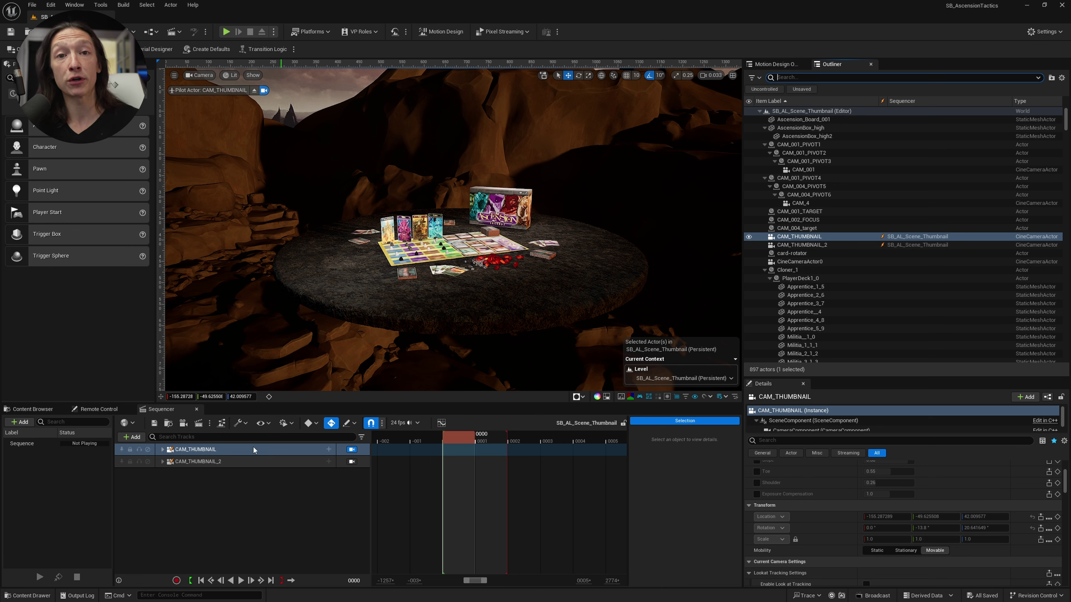
drag(792, 237, 314, 507)
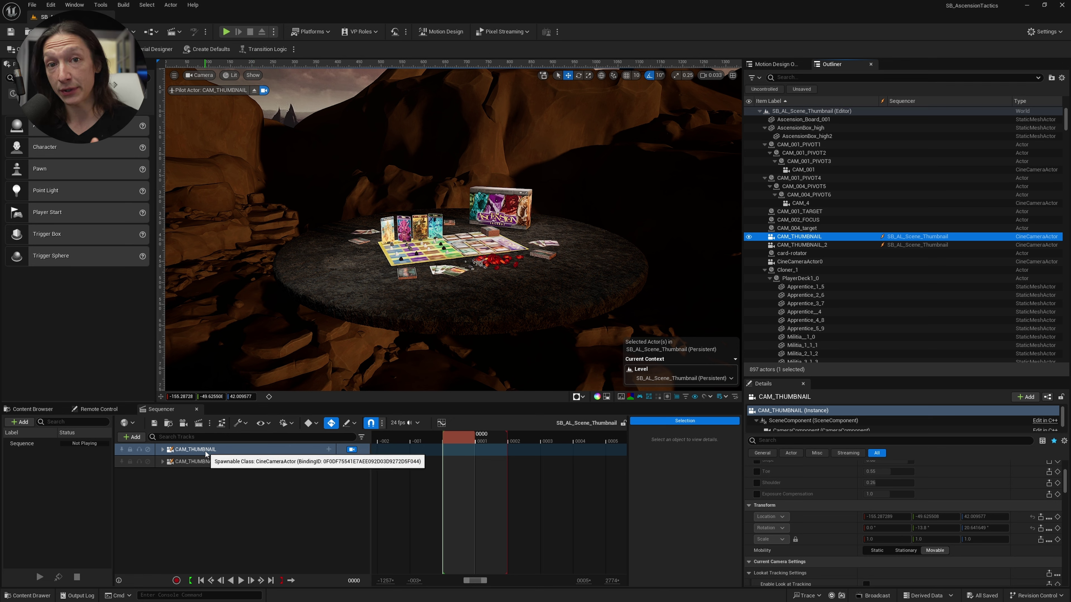
click(133, 437)
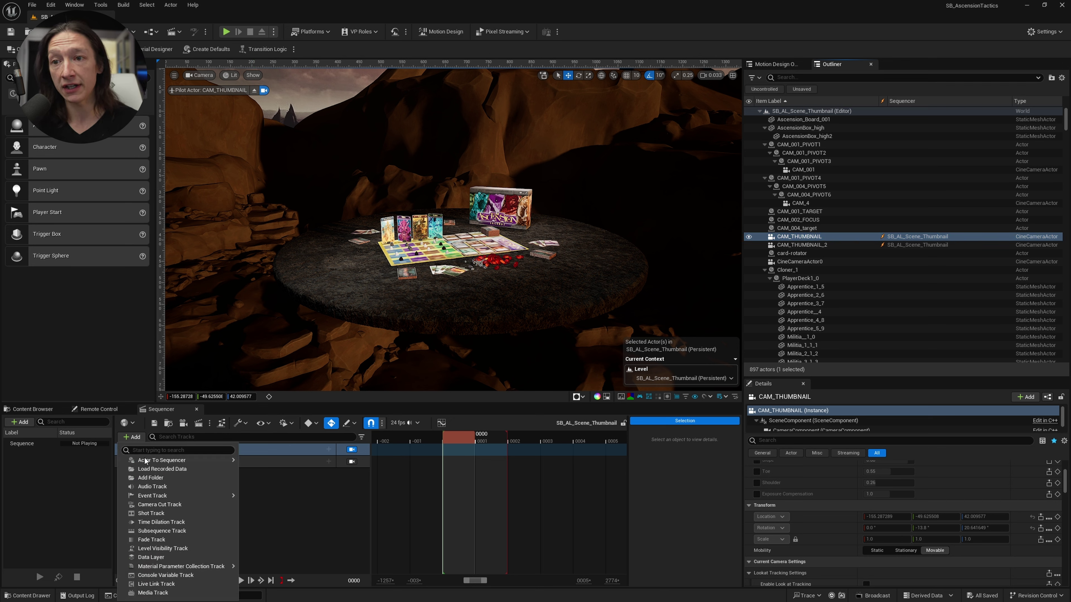
- Add a Camera Cuts track cutting to CAM_THUMBNAIL at frame 0 and a second camera at frame 1
click(164, 505)
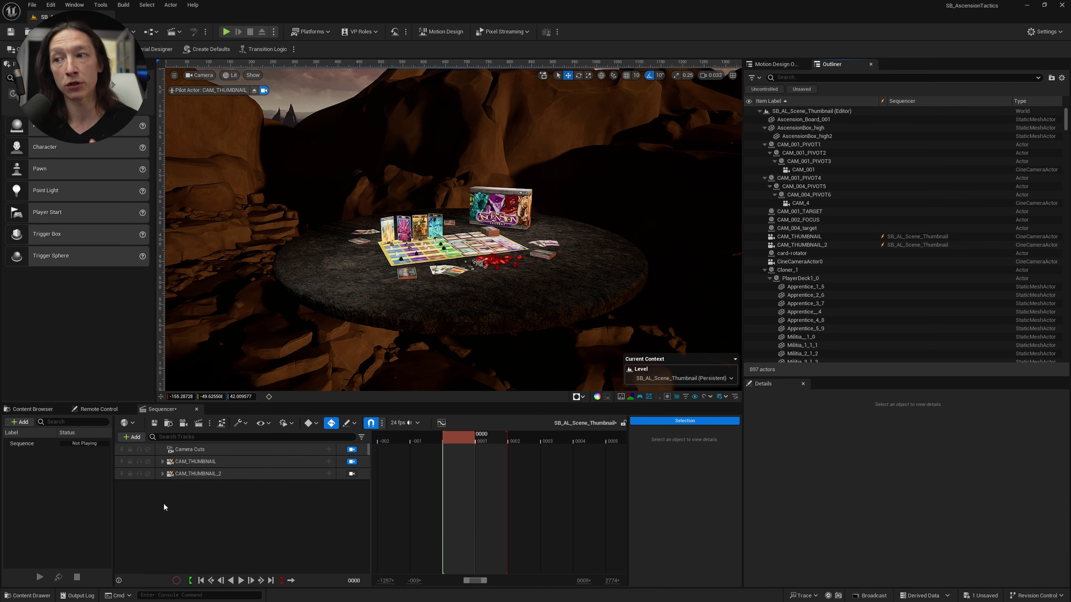
click(192, 450)
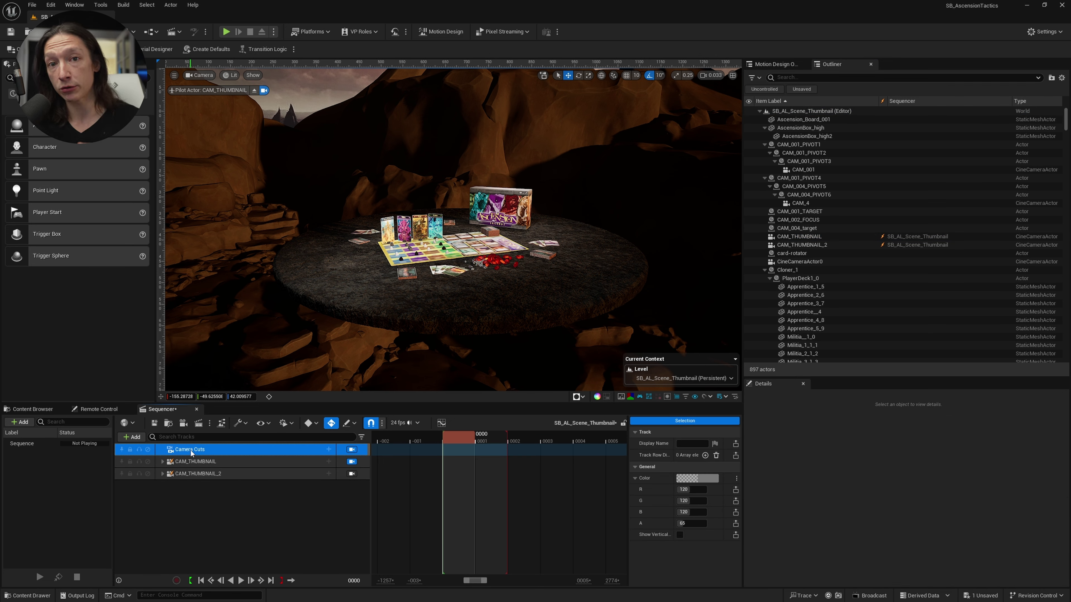
click(328, 450)
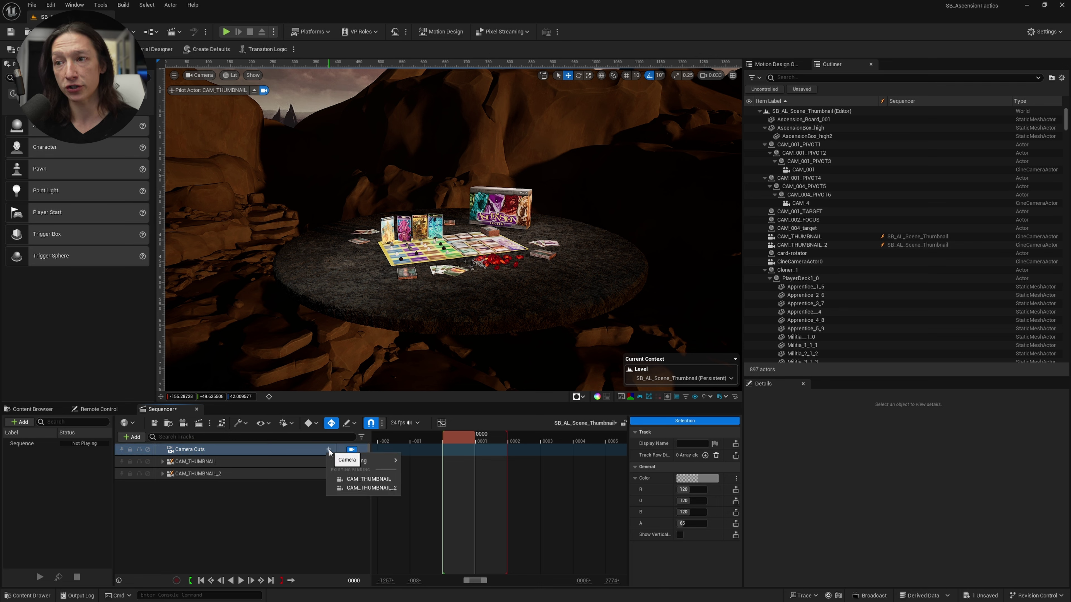
click(367, 479)
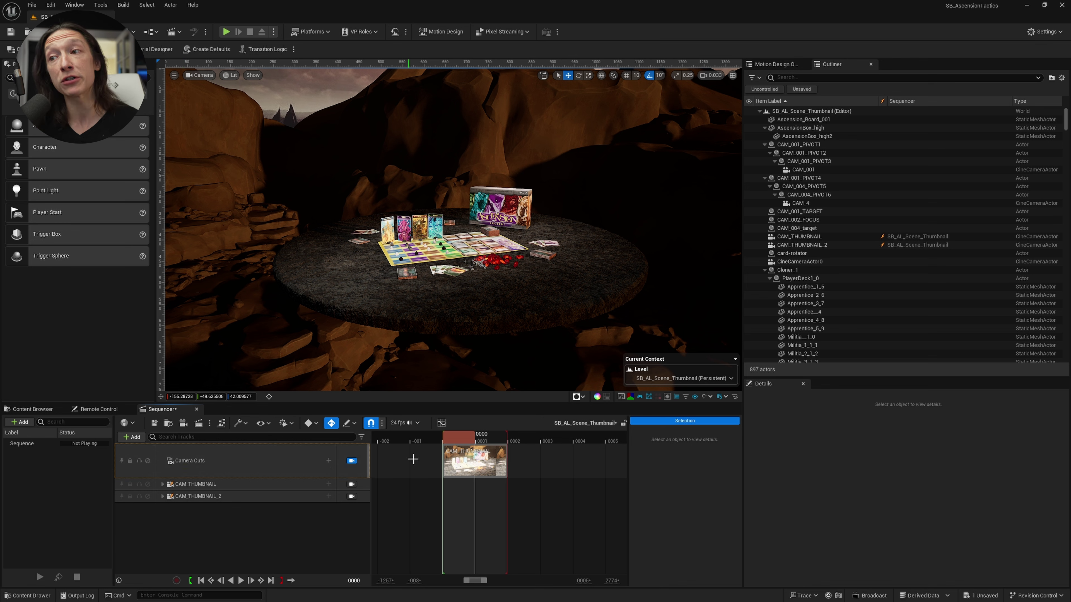
drag(452, 440, 488, 444)
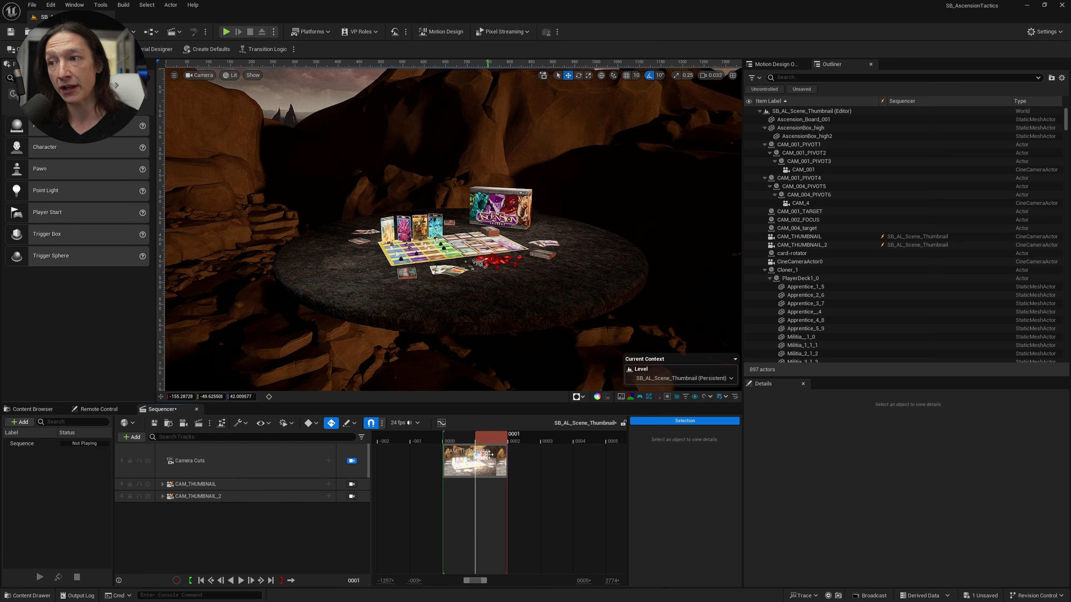
click(329, 461)
click(375, 494)
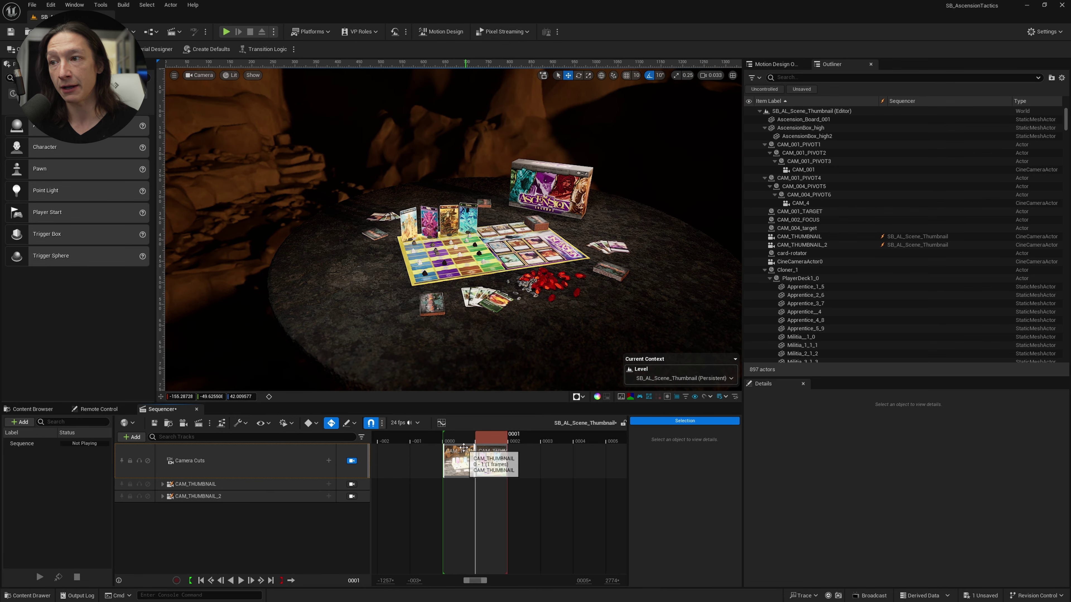
click(448, 441)
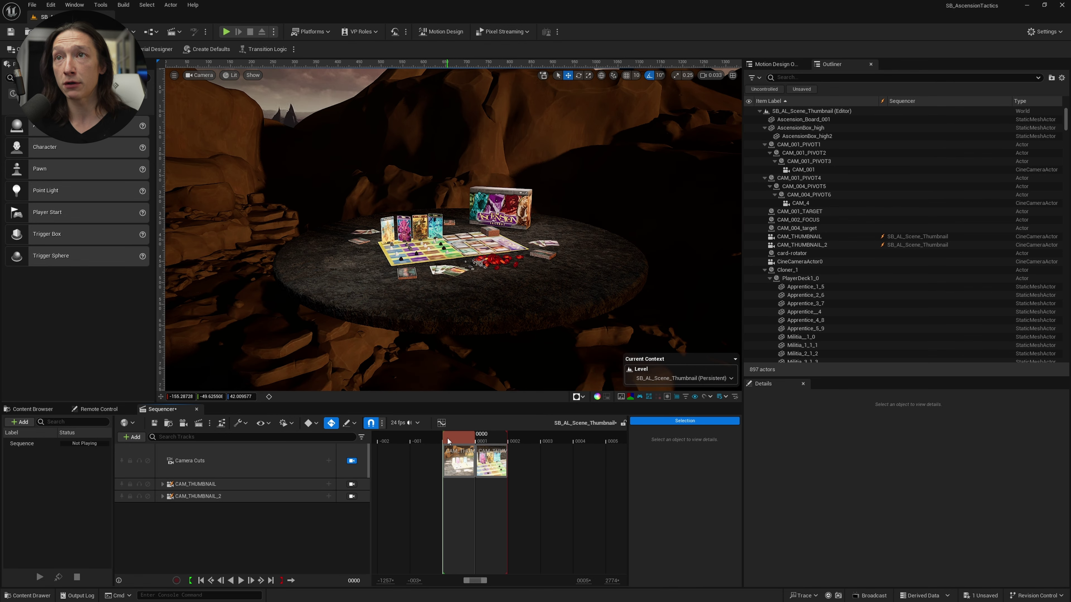
click(485, 441)
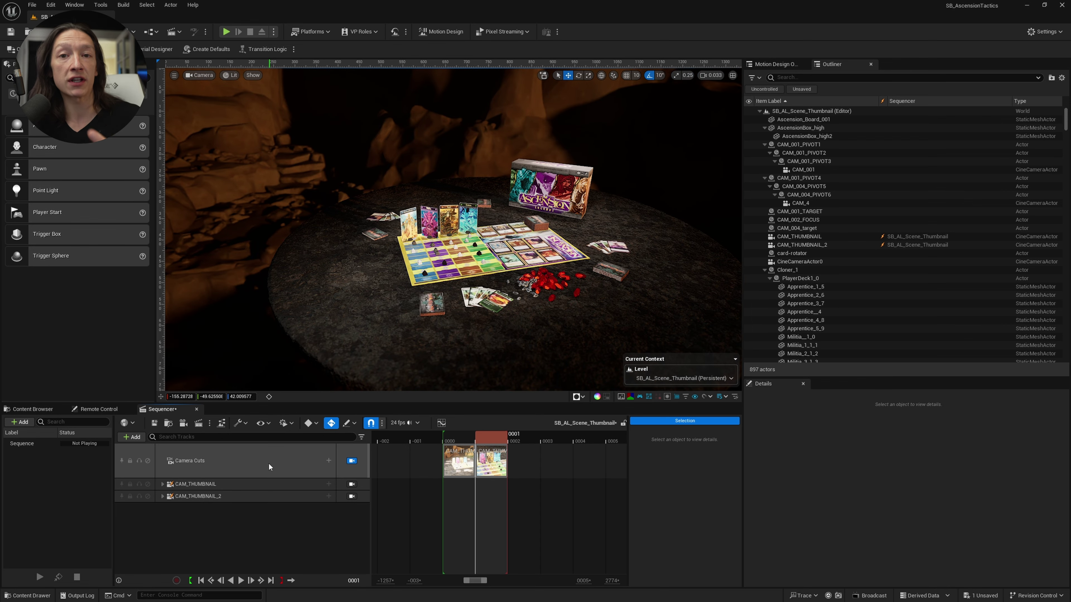
- Re-lock the viewport to camera cuts at frame 0000 and look through CAM_THUMBNAIL
click(350, 461)
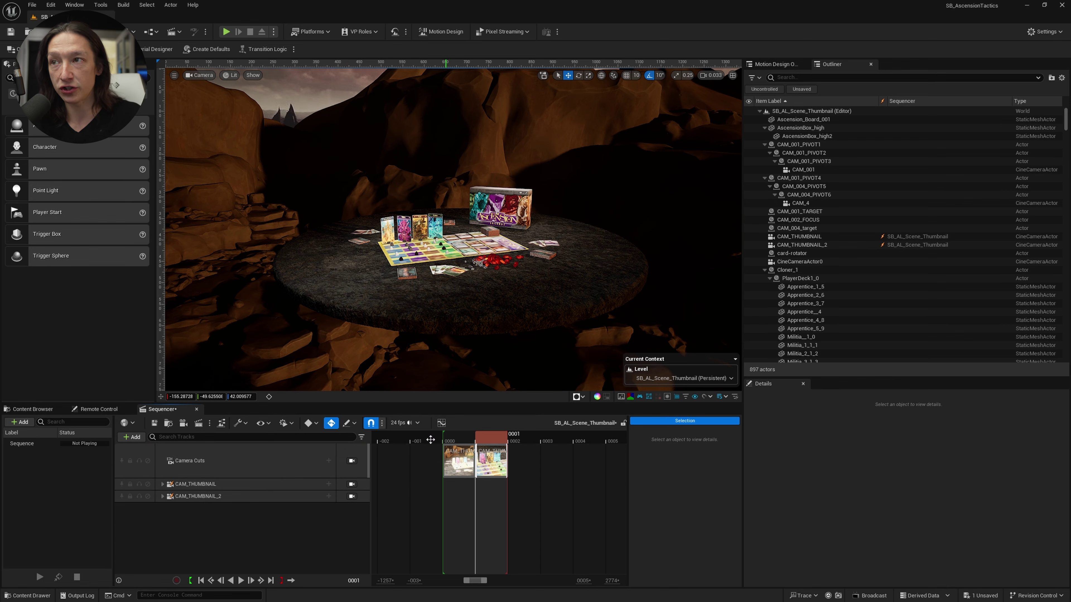
right_drag(407, 303, 371, 301)
click(352, 461)
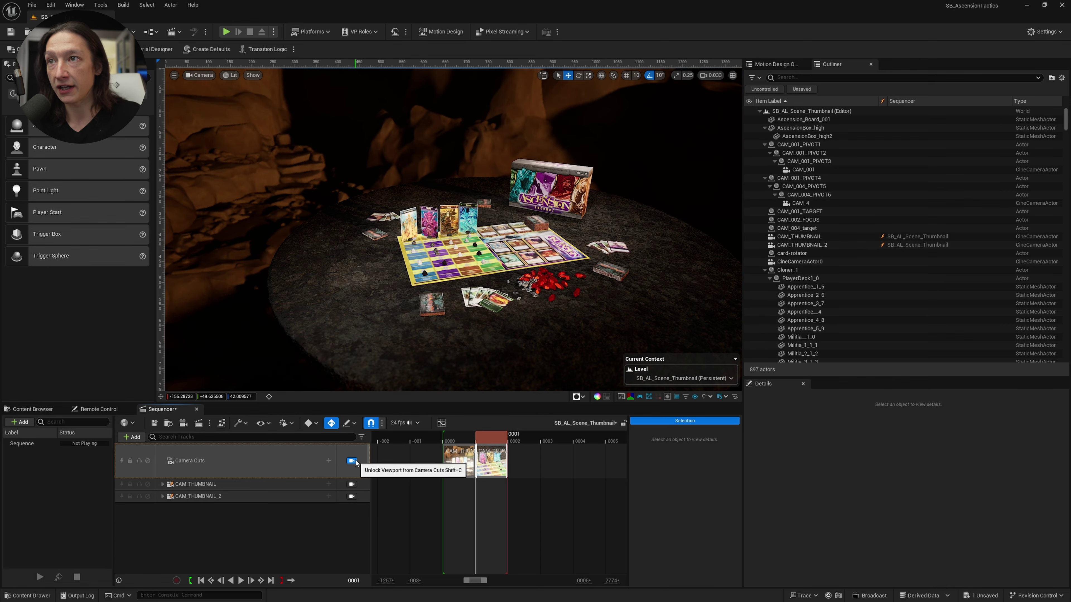
mouse_move(433, 436)
mouse_down()
mouse_move(422, 435)
mouse_move(447, 435)
mouse_up()
click(207, 78)
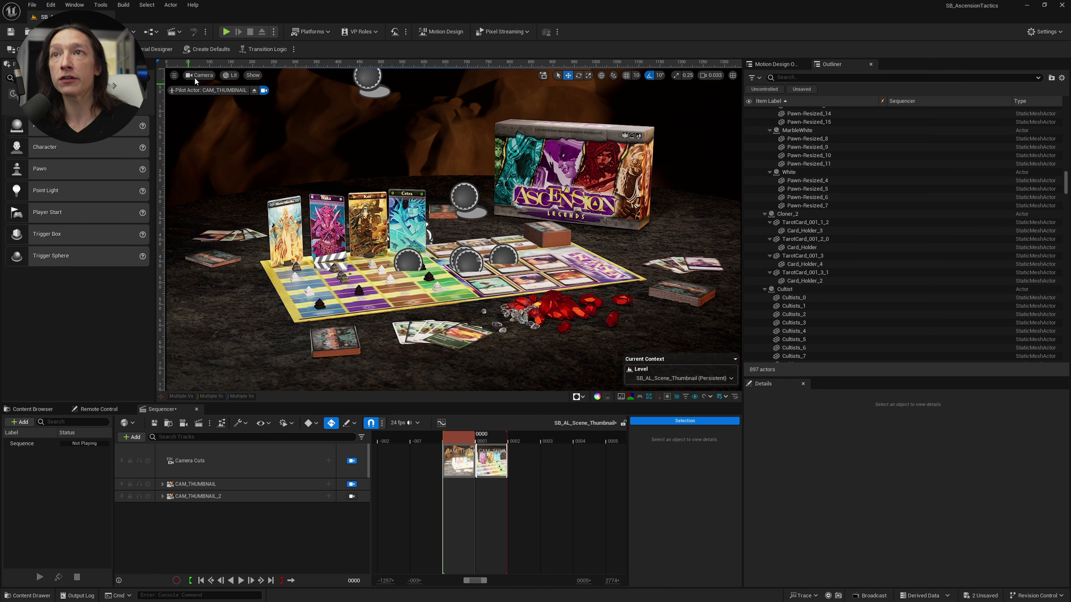
- Try the Cinematic viewport layout, return to Motion Design, and stop piloting CAM_THUMBNAIL
click(196, 74)
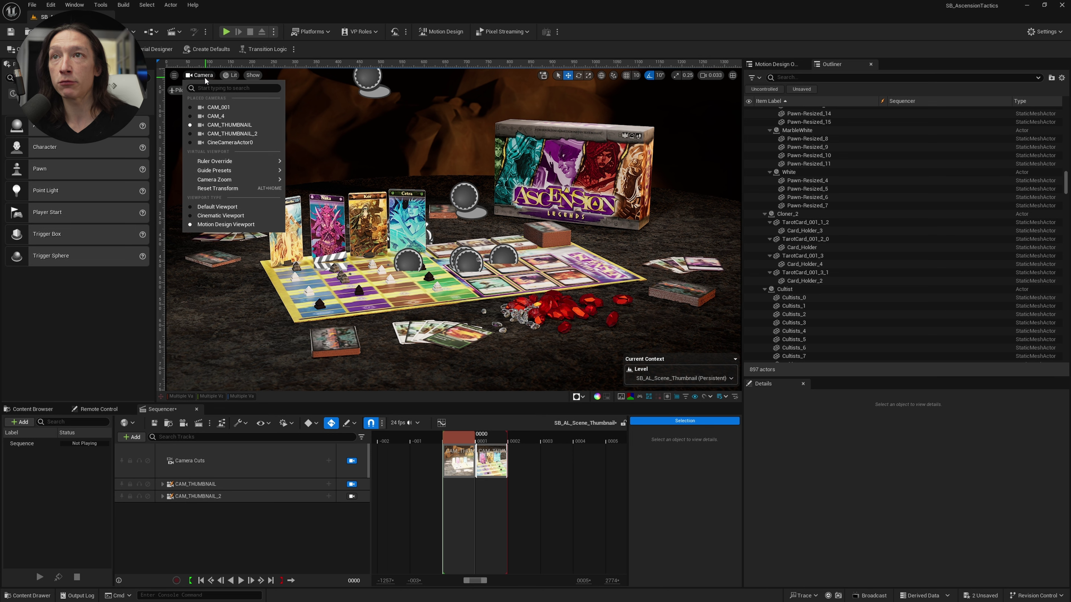
click(215, 220)
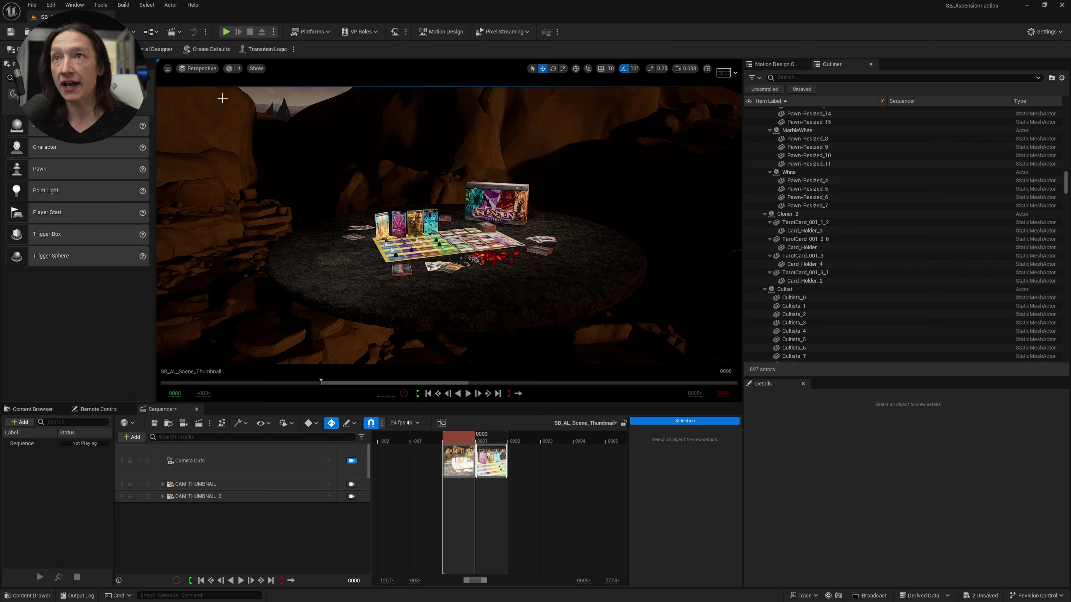
click(201, 69)
click(219, 243)
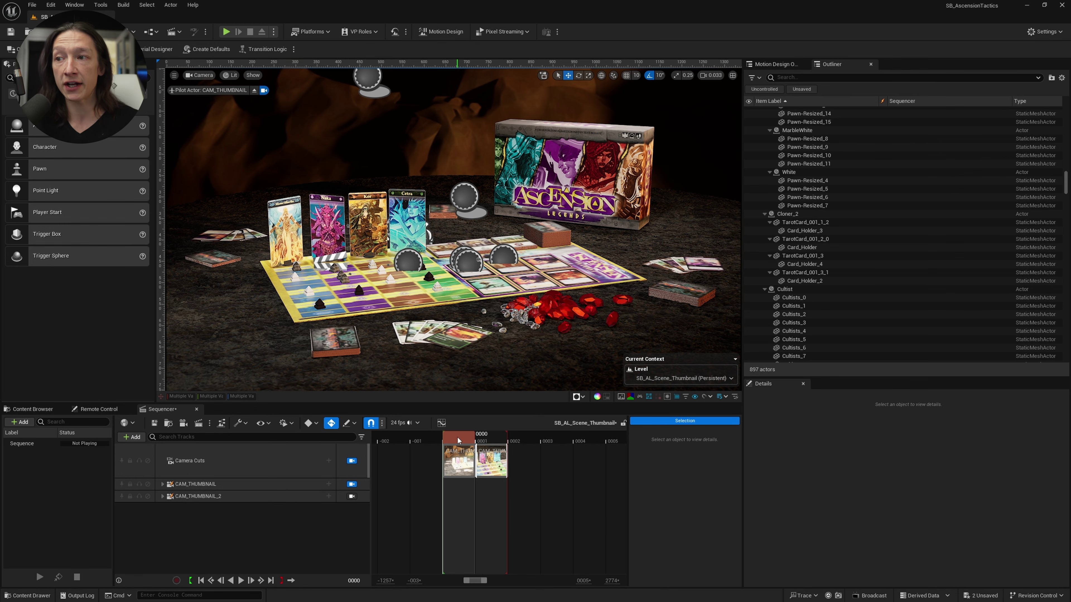
click(445, 445)
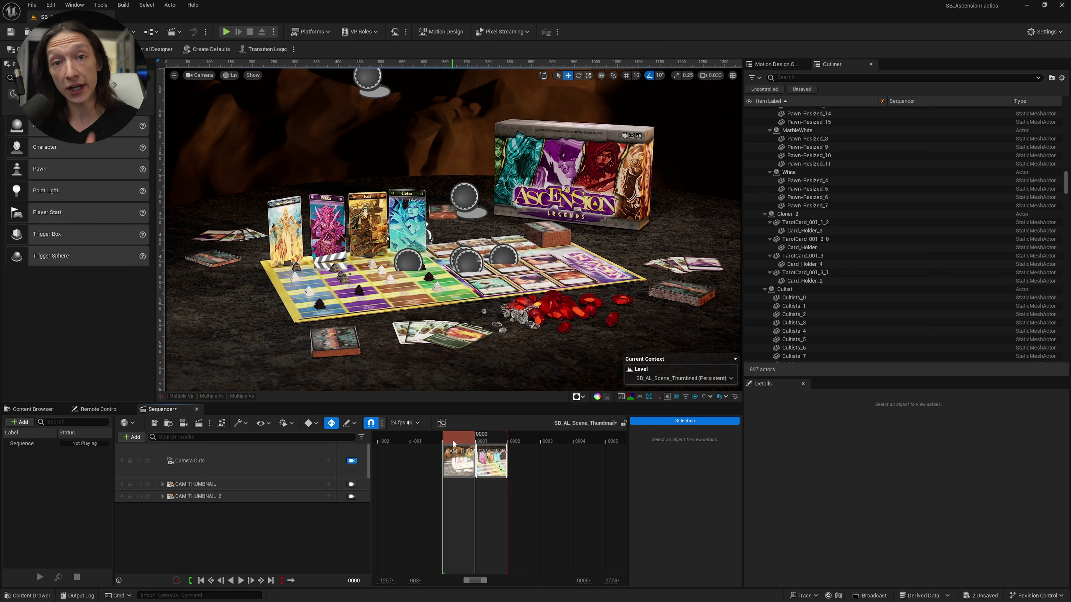
click(174, 76)
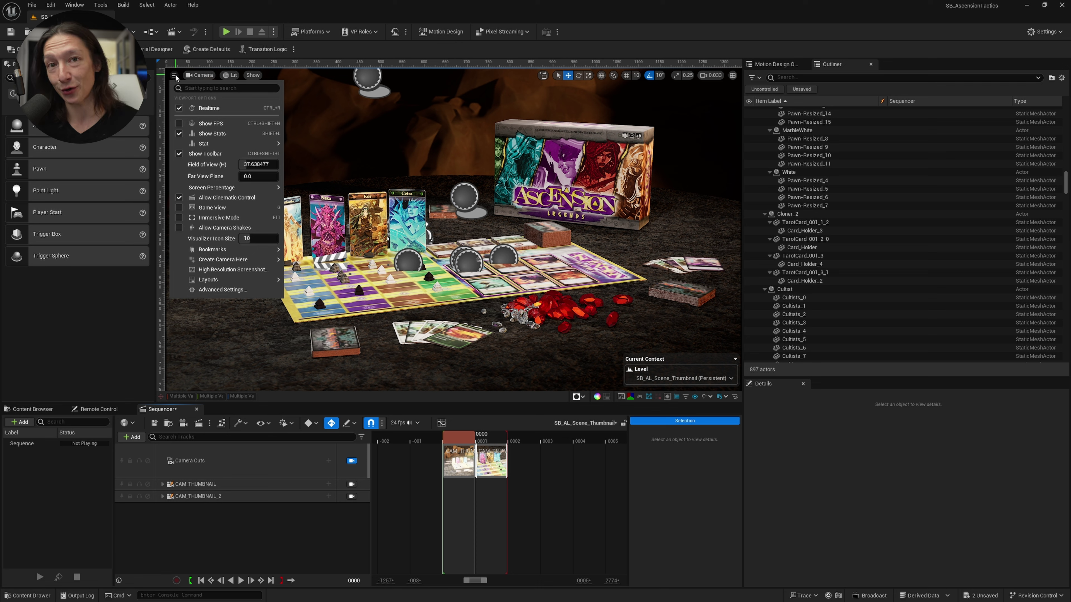
- Set the High Resolution Screenshot size multiplier to 2 and capture the table shot
click(213, 270)
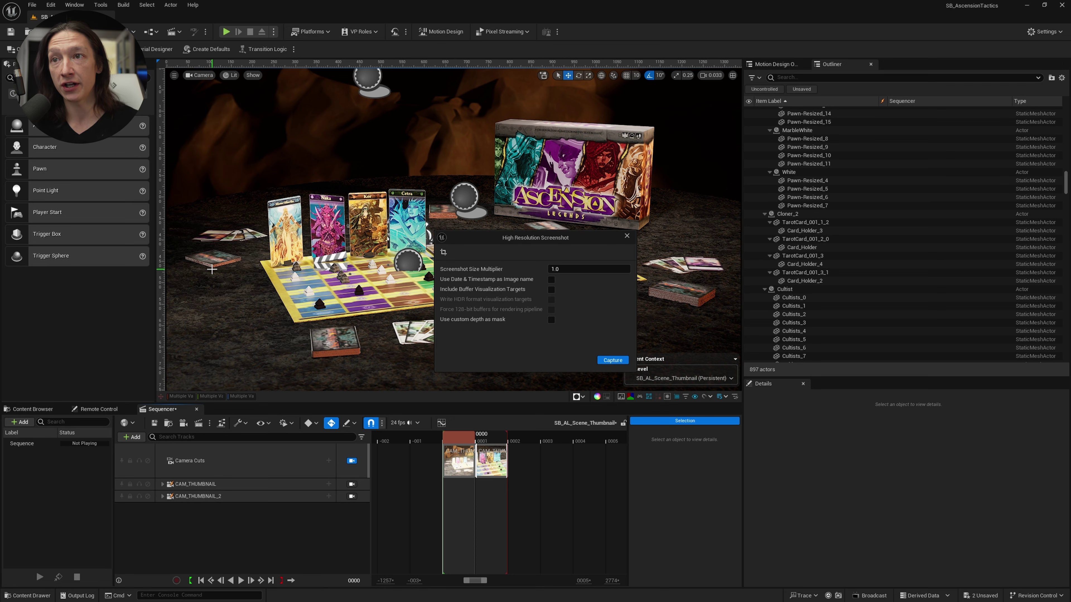
drag(522, 238, 454, 244)
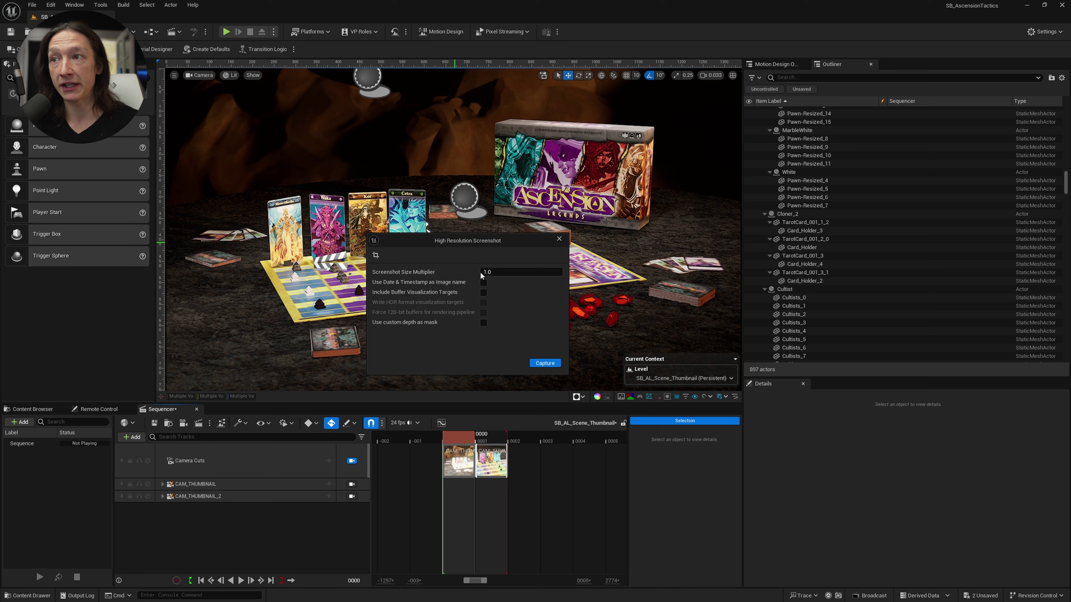
click(496, 271)
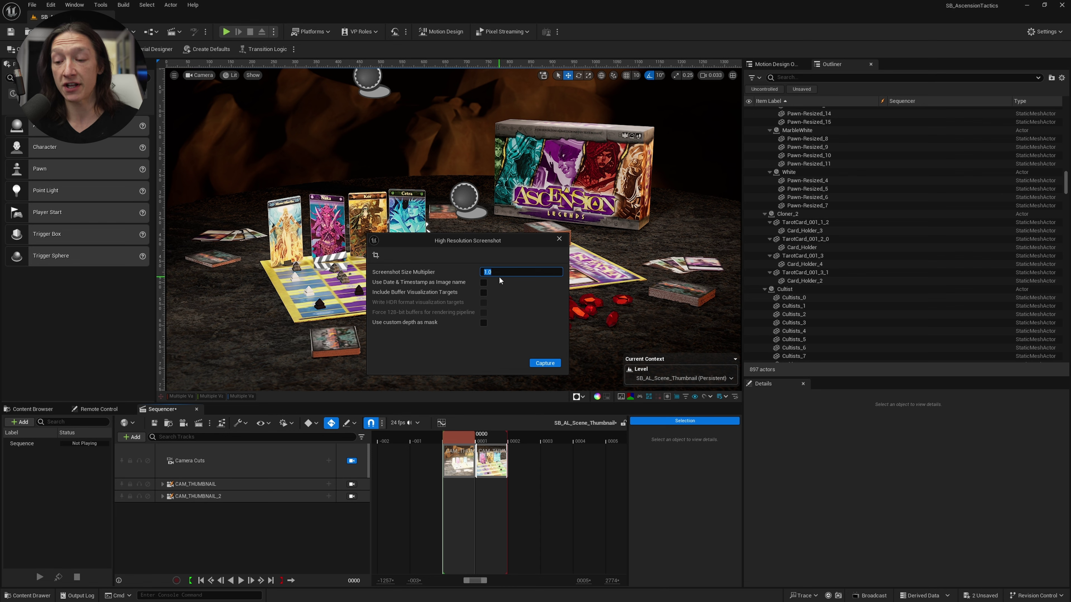
text(2)
key(Return)
click(540, 365)
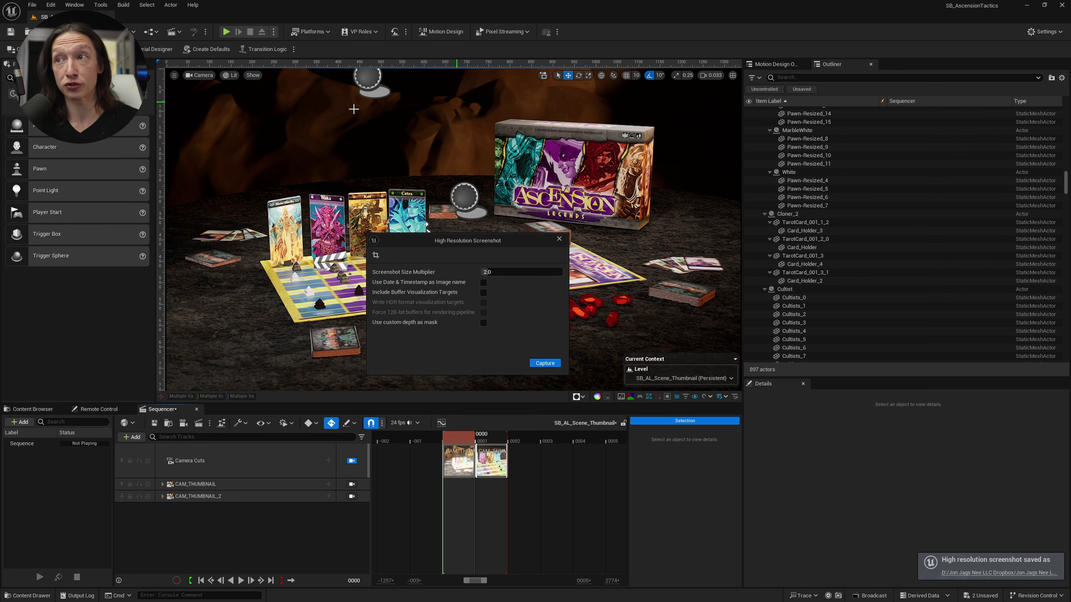
drag(494, 244, 433, 238)
- View HighresScreenshot00001.png from the screenshots folder in Photos, then return to Unreal
click(967, 573)
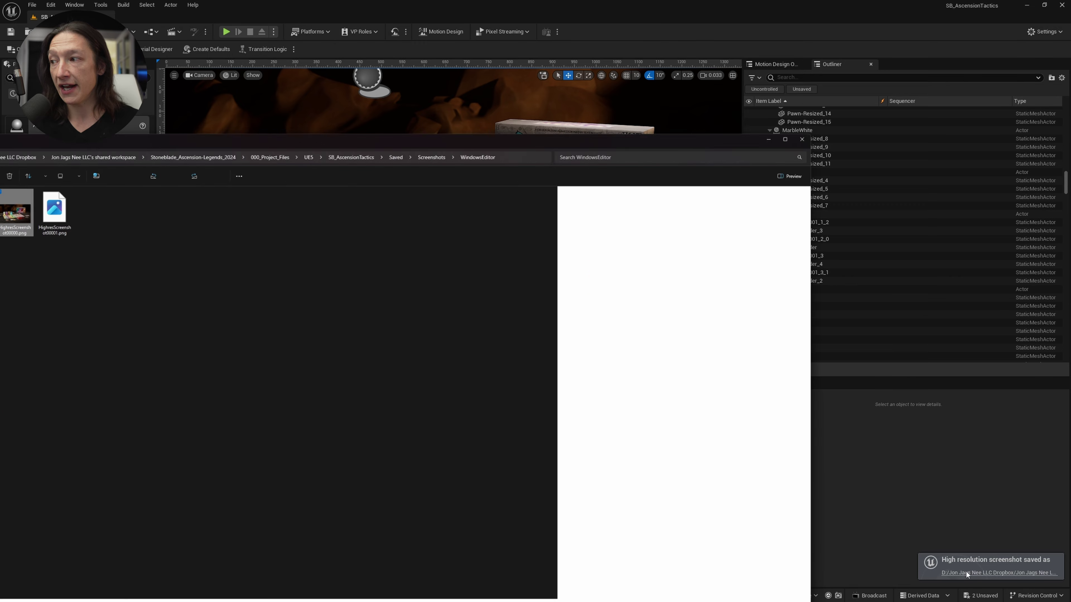
double_click(130, 165)
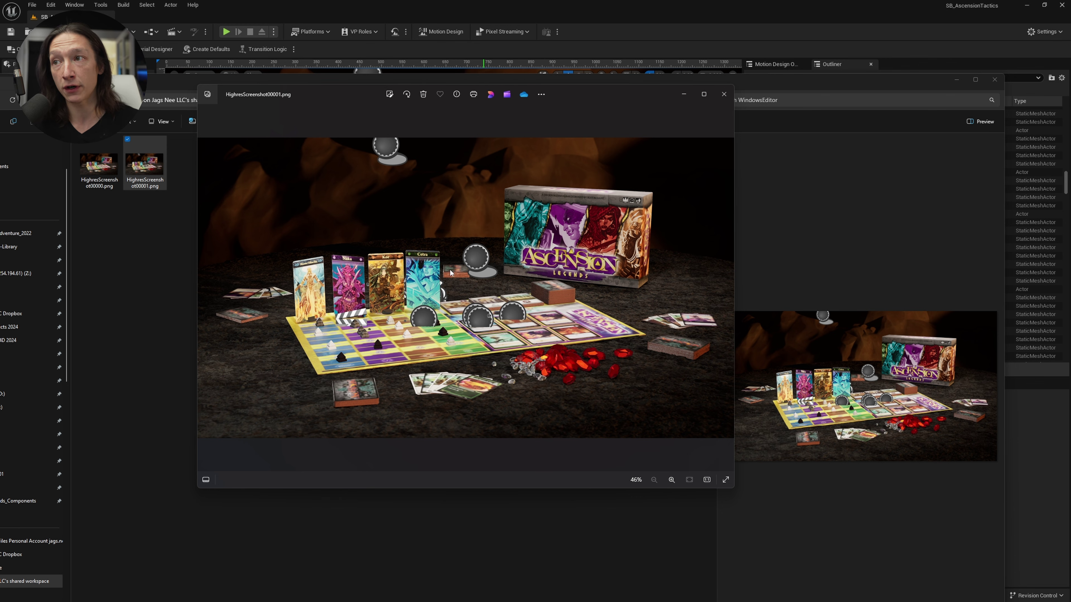
click(434, 6)
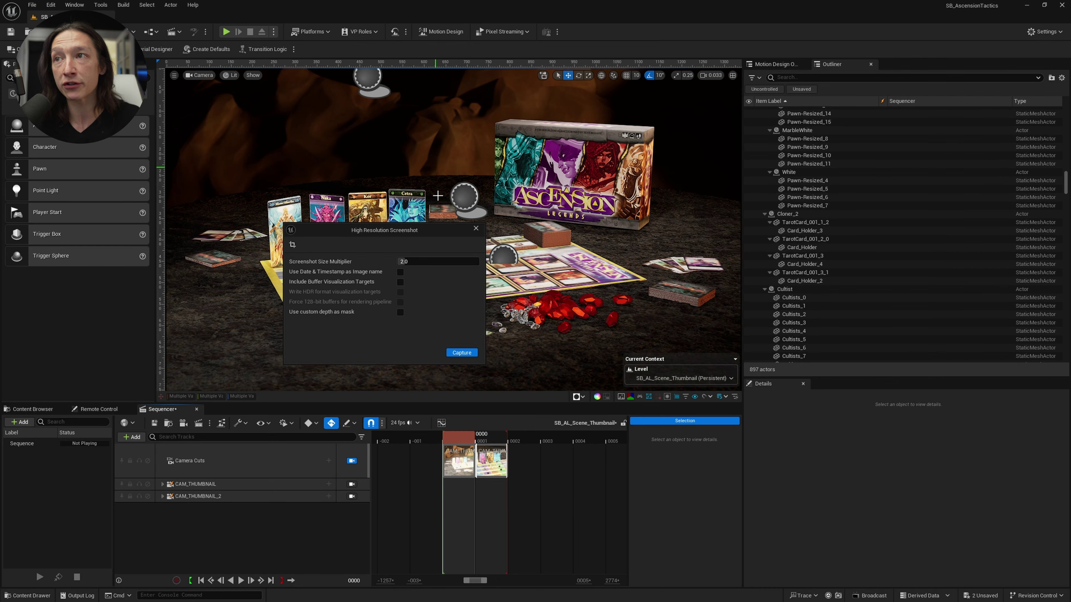
- Capture another screenshot and select HighresScreenshot00002.png in the WindowsEditor screenshots folder
click(436, 171)
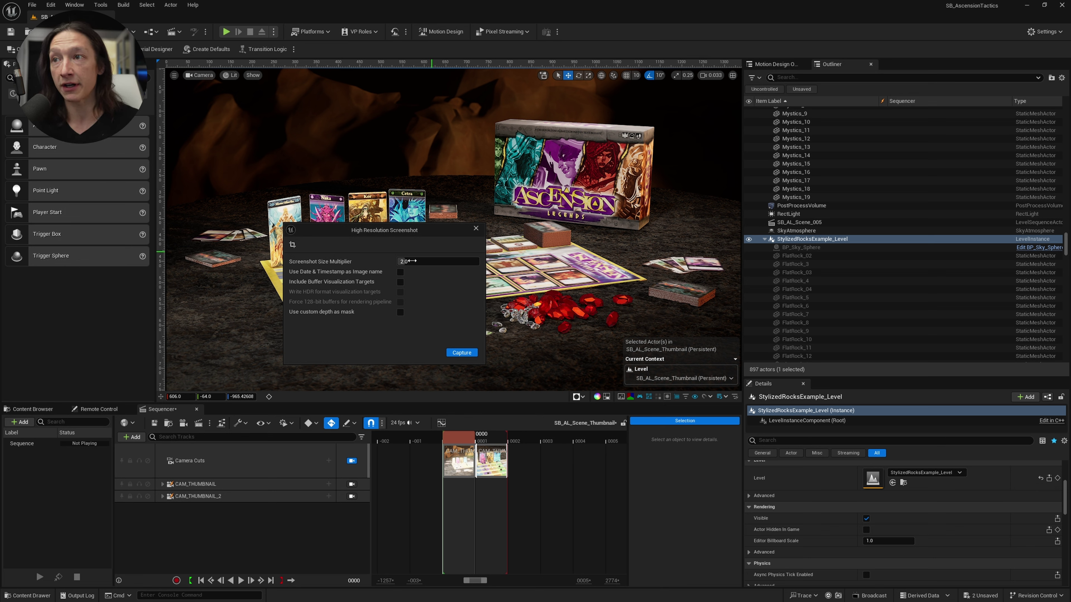
click(459, 353)
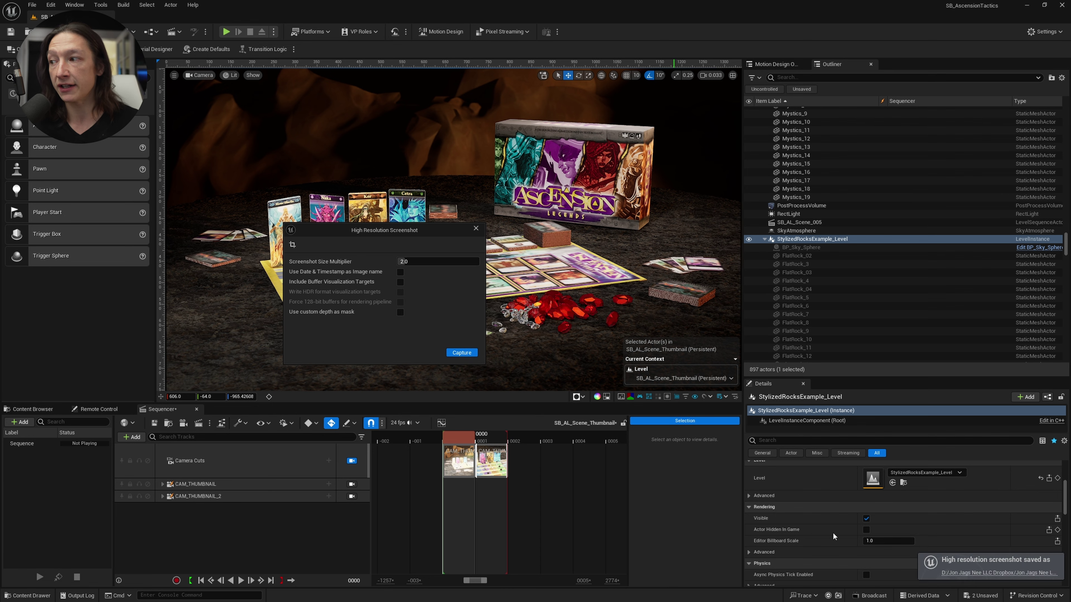
click(963, 573)
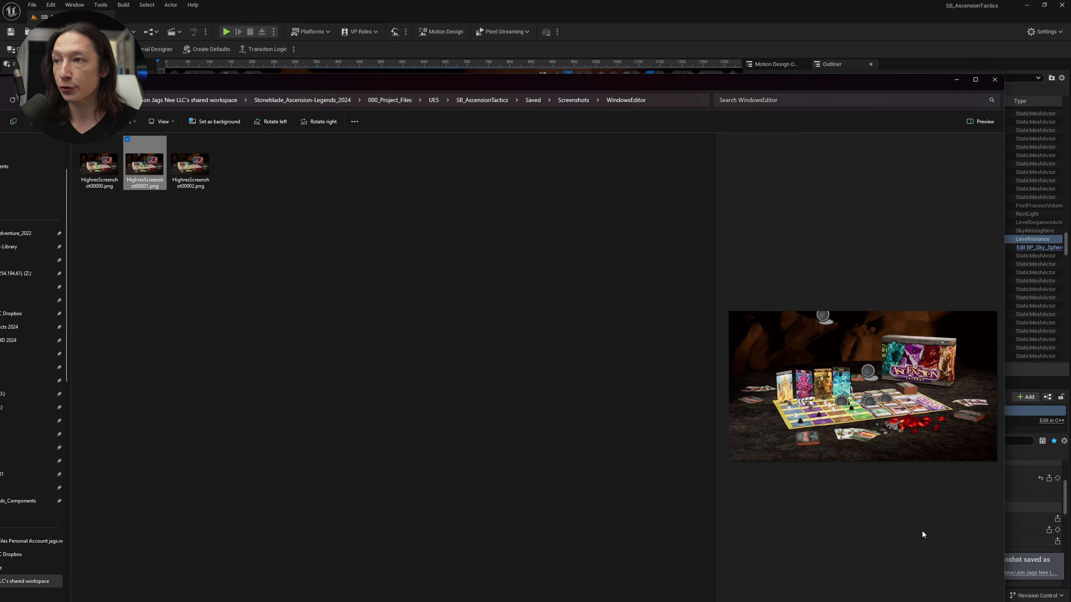
click(190, 165)
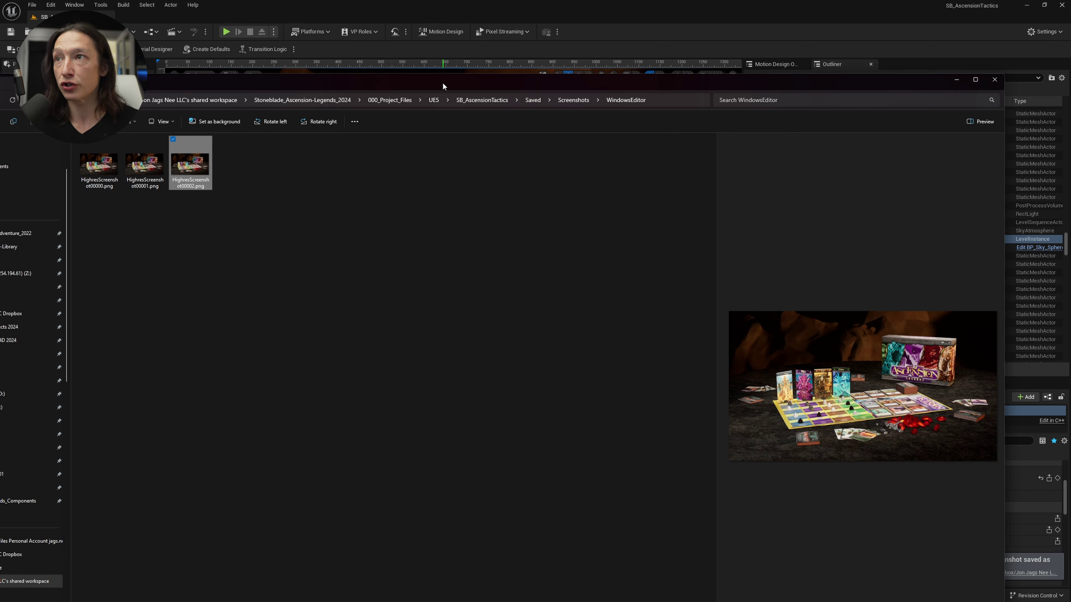
- Open HighresScreenshot00002.png in Photos, fit it to the window, and close it
double_click(190, 164)
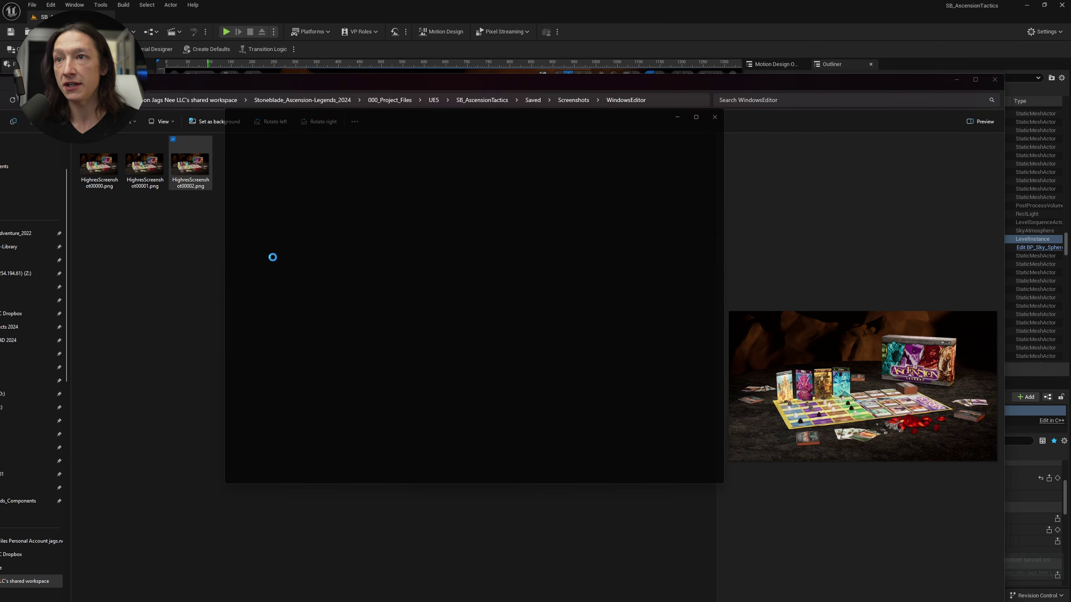
double_click(509, 340)
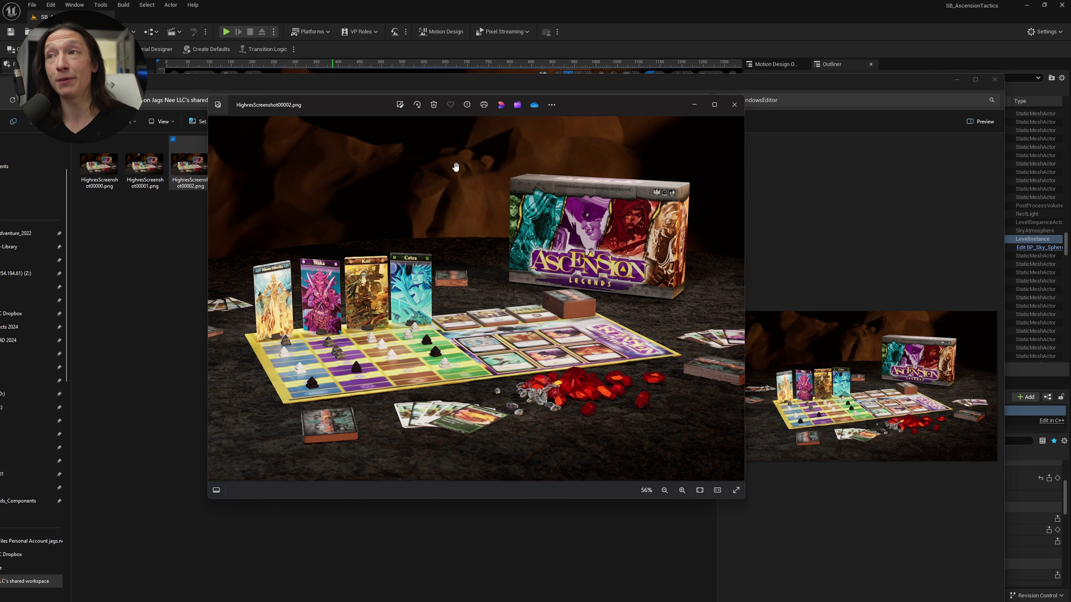
click(736, 105)
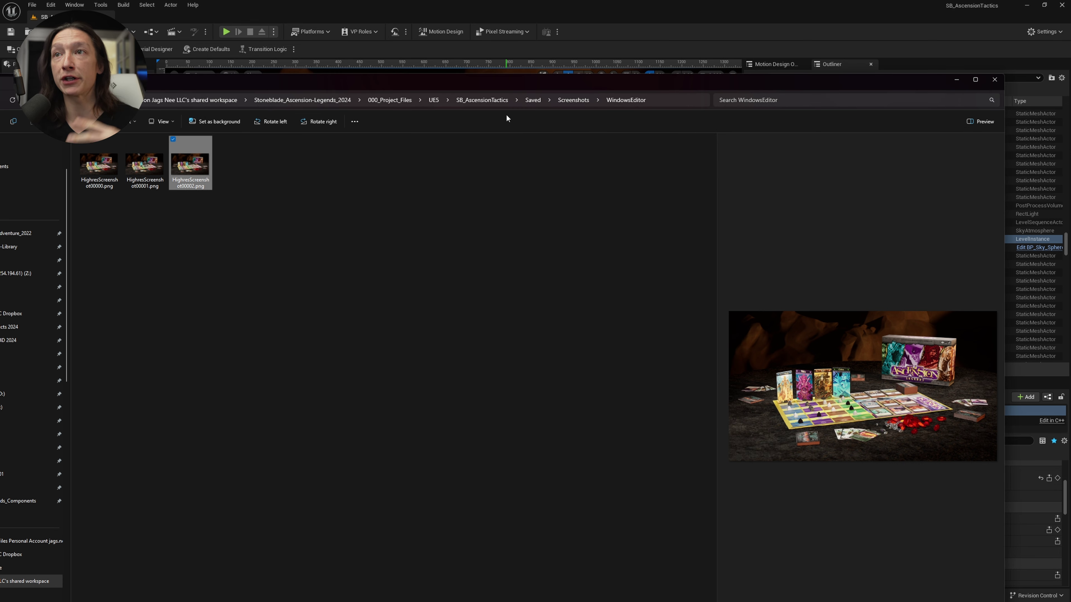
- Close the screenshots folder window and the High Resolution Screenshot settings
click(956, 79)
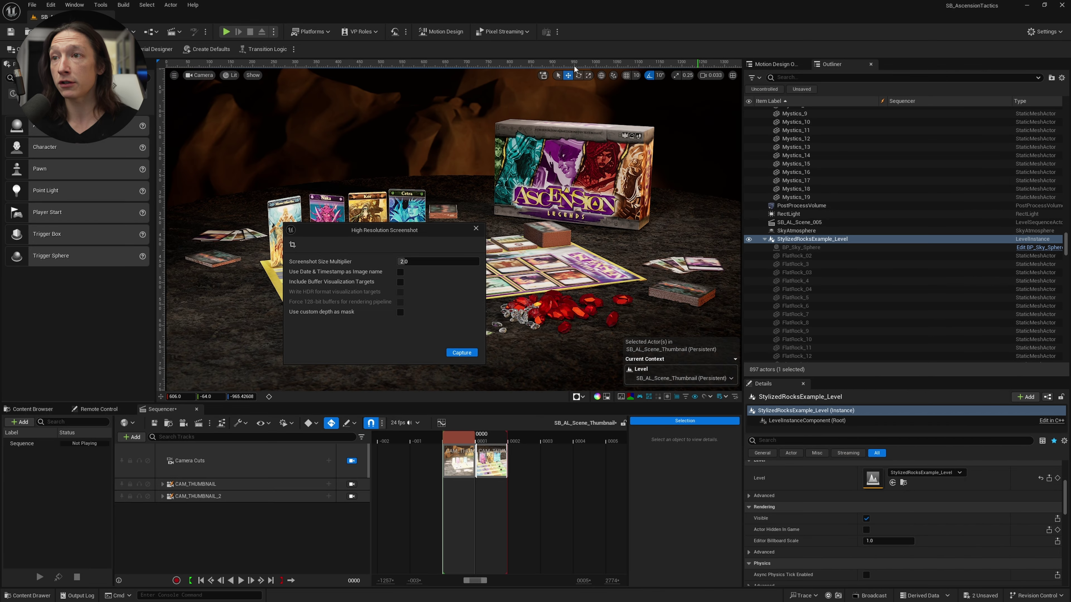
click(476, 228)
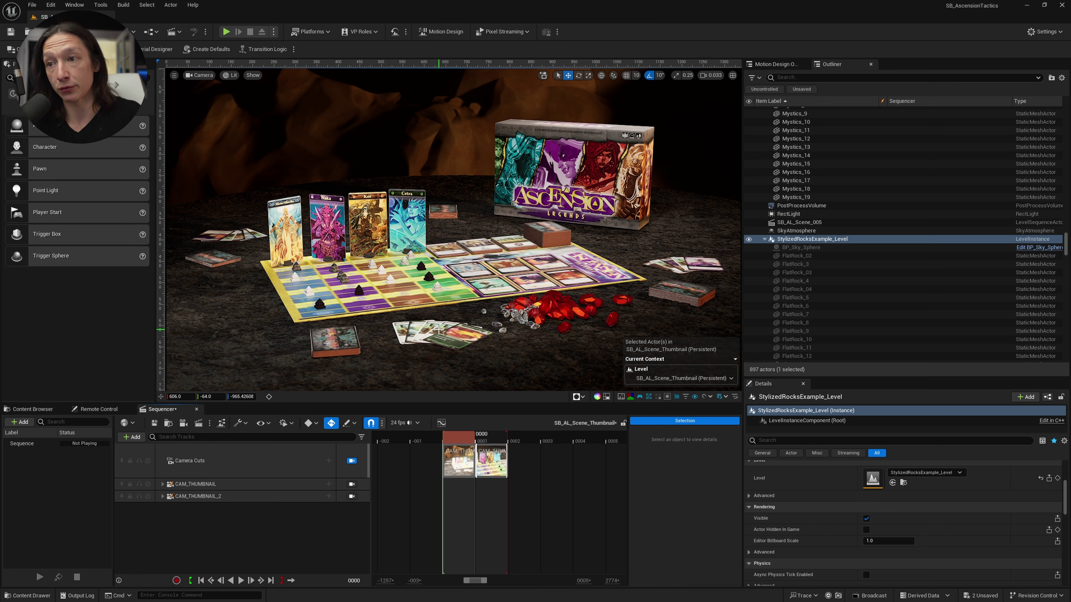
- Open Movie Render Queue and delete the existing SB_AL_Scene_Thumbnail job from the queue
click(194, 425)
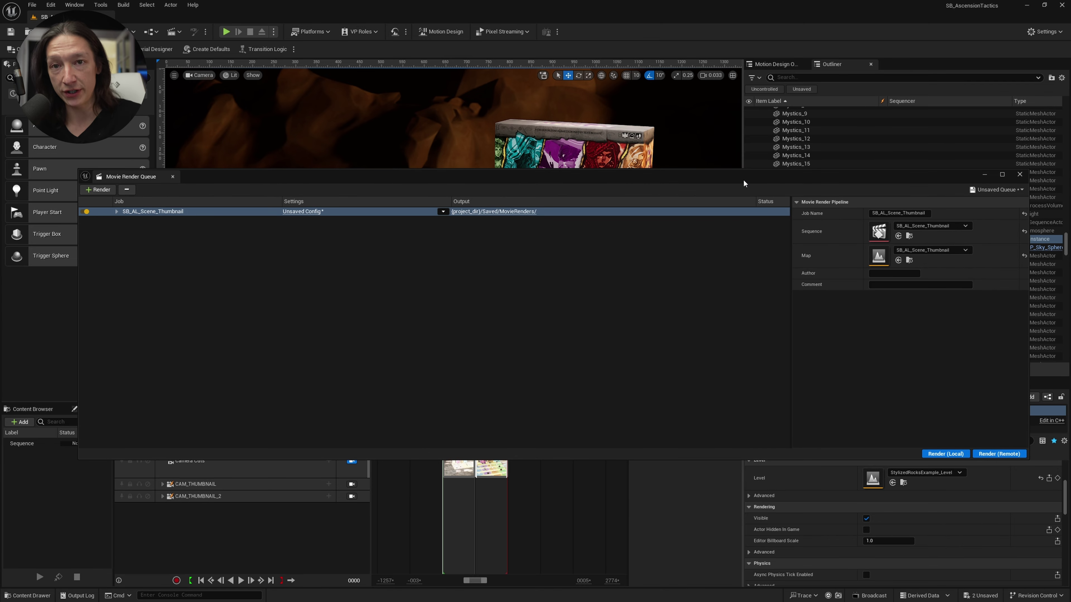
click(295, 212)
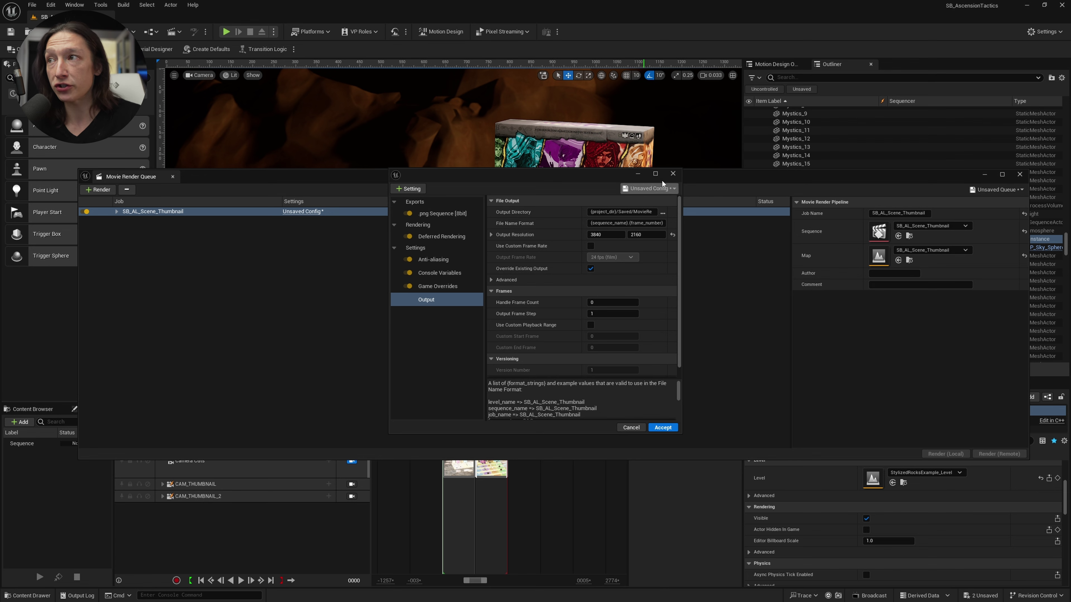
click(673, 173)
click(245, 213)
key(Delete)
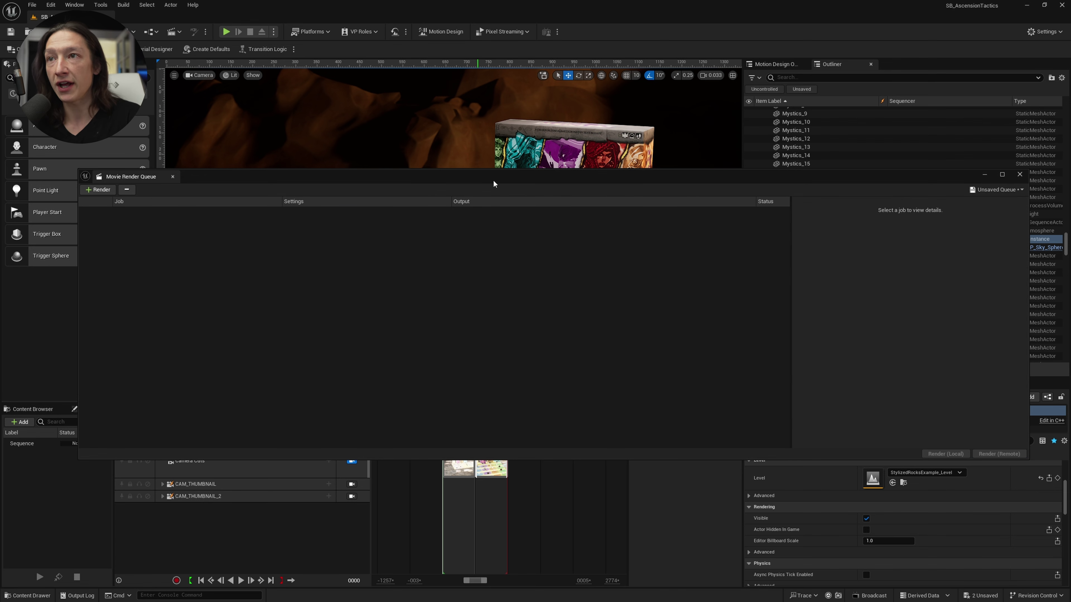
drag(493, 183, 491, 152)
click(124, 159)
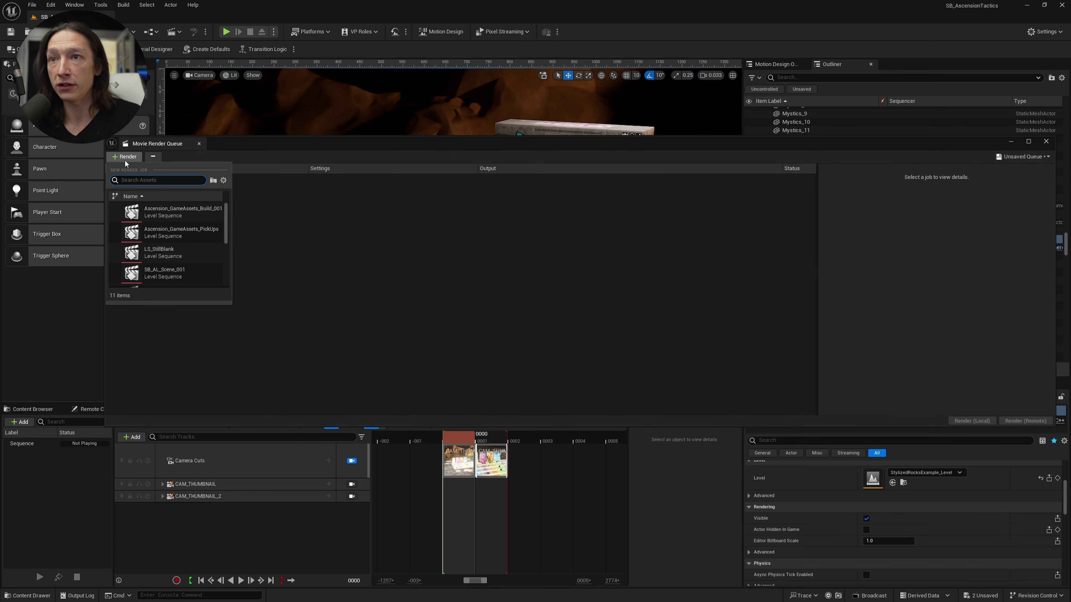
- Add SB_AL_Scene_Thumbnail as a job and review its JPG, deferred rendering and output settings
text(th)
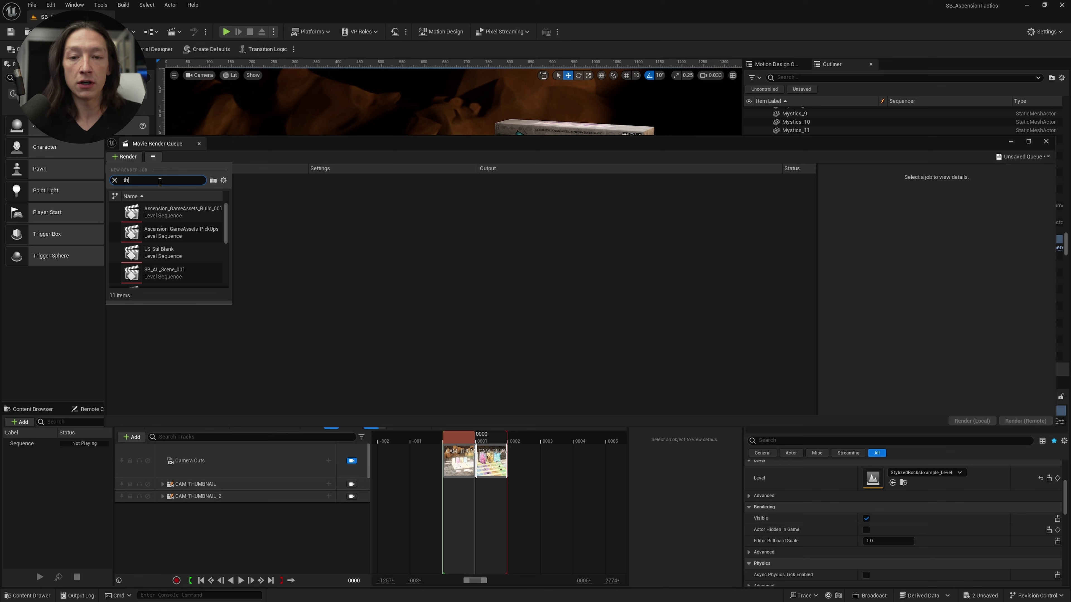
text(umb)
click(155, 214)
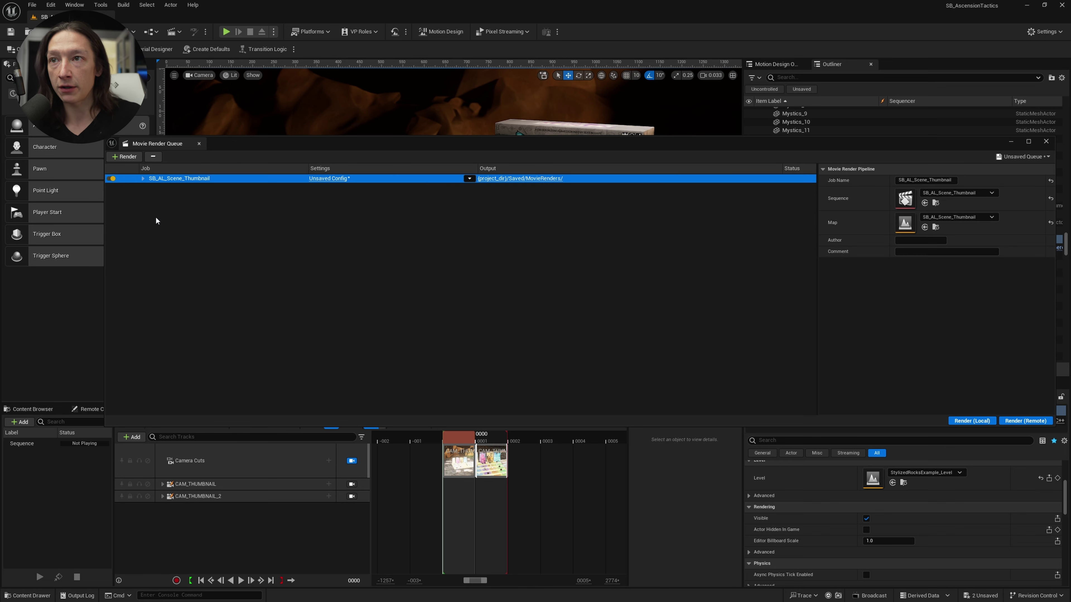
click(337, 179)
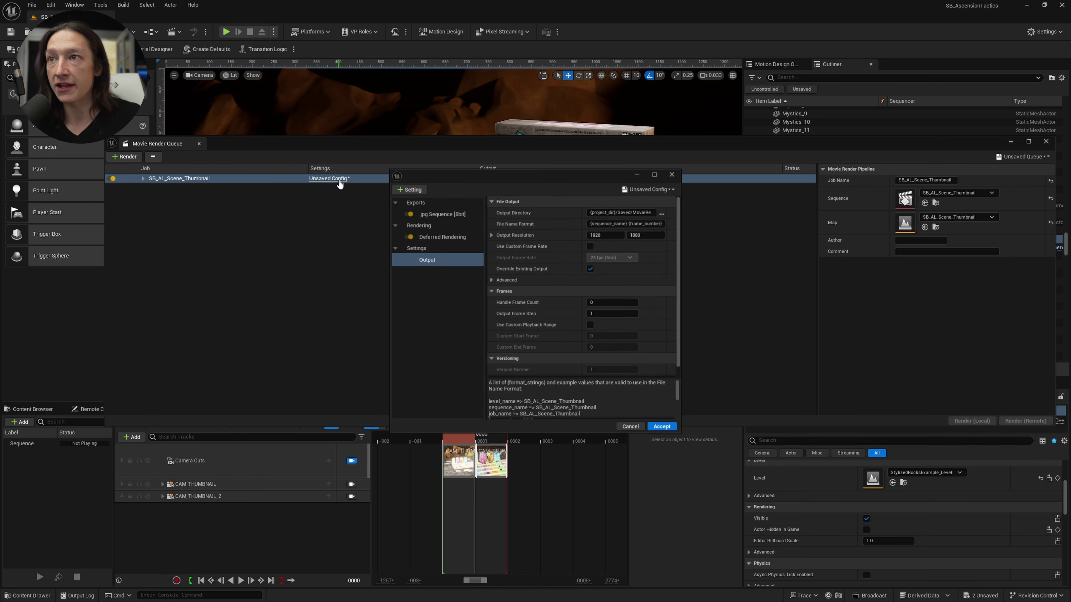
click(431, 214)
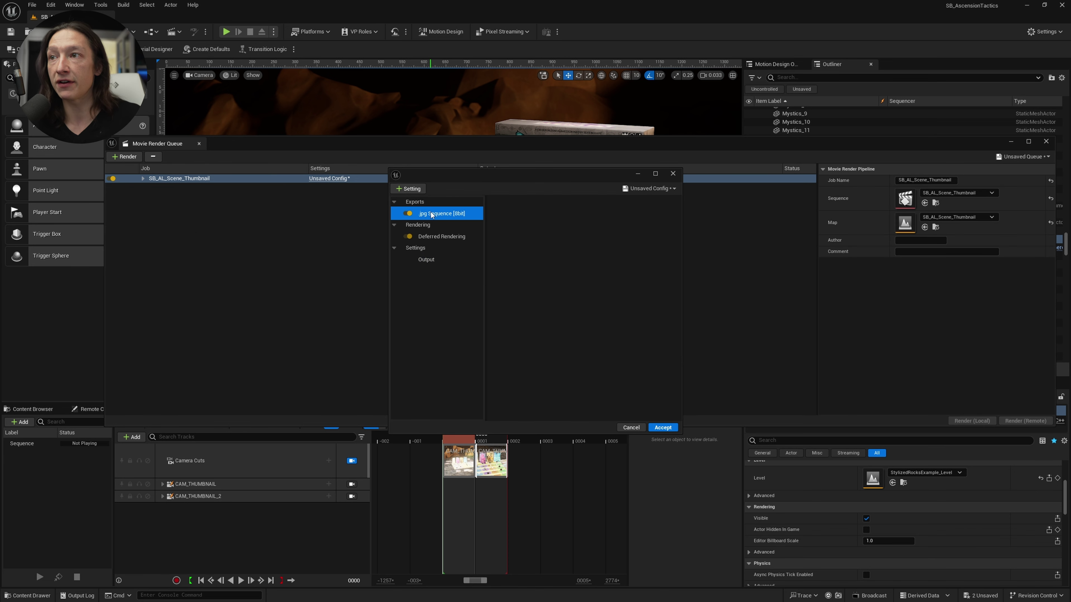
click(439, 237)
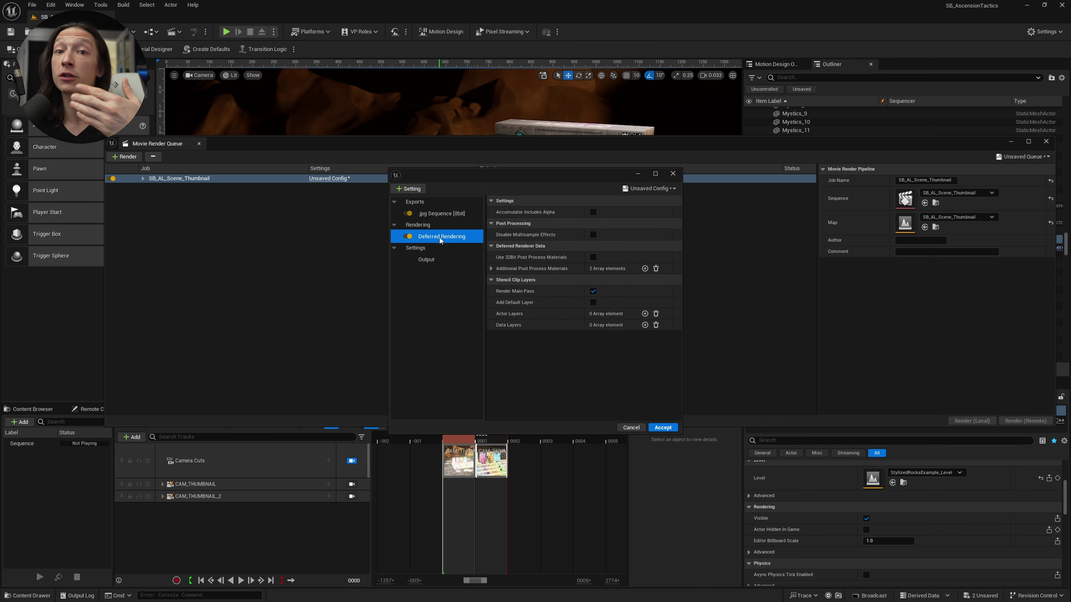
click(423, 259)
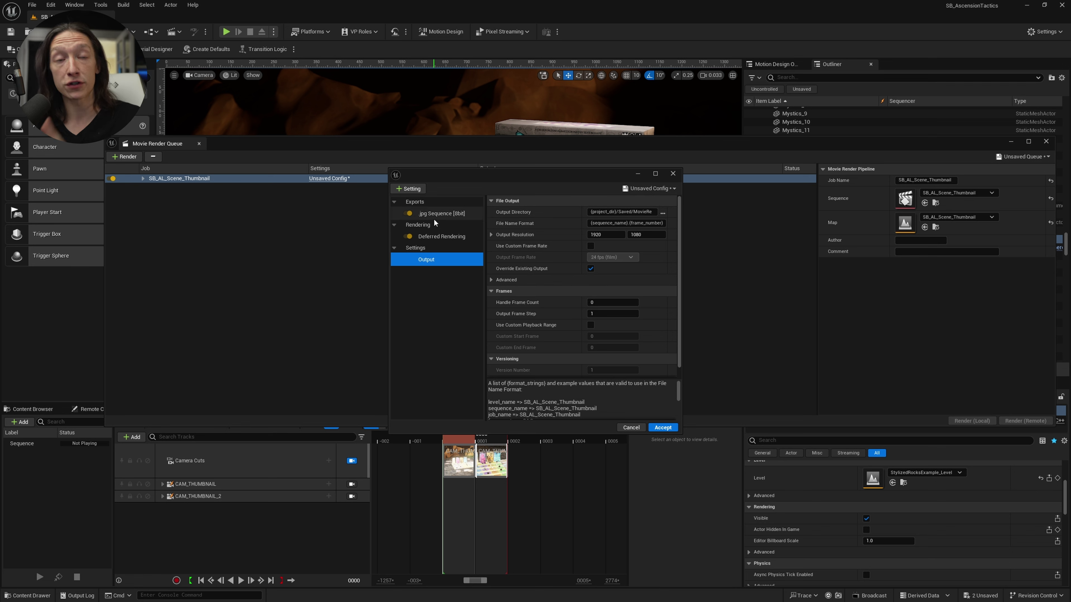
- Replace the .jpg Sequence export with .png Sequence [8bit] and add Anti-aliasing
click(441, 214)
click(416, 189)
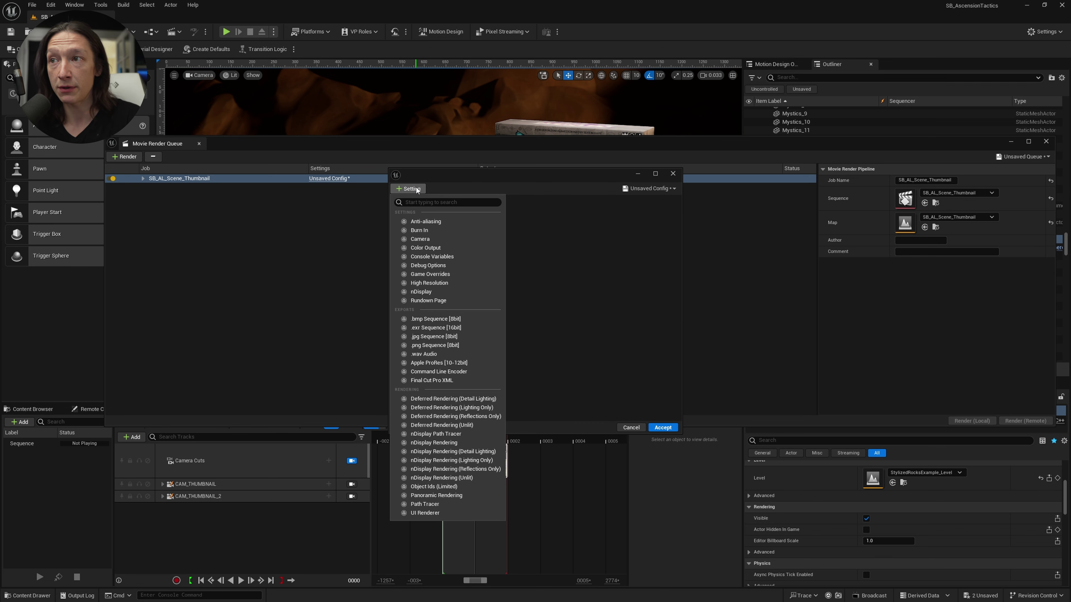
click(434, 345)
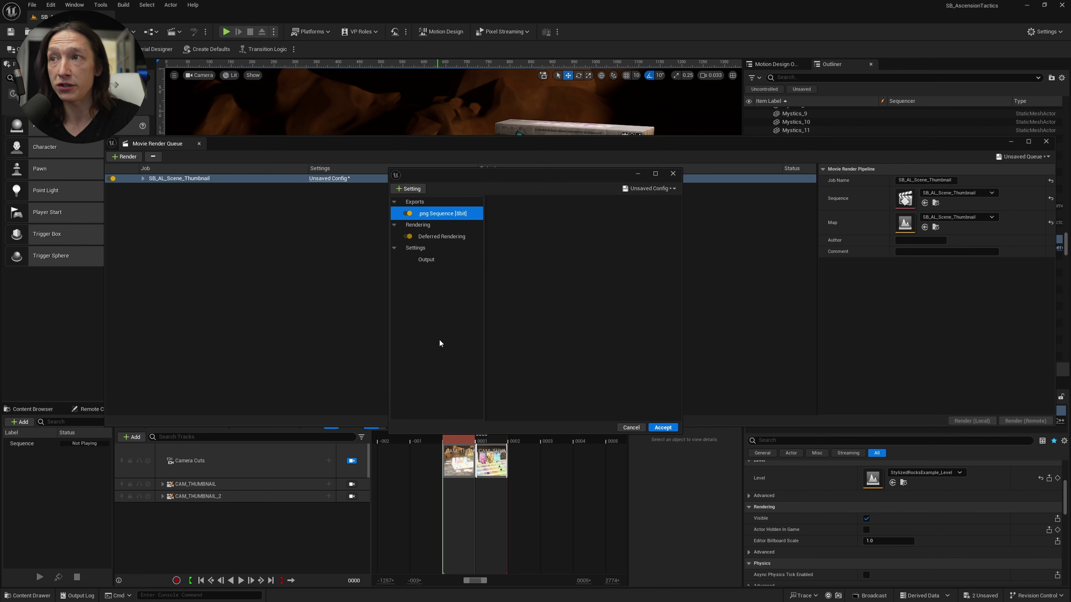
click(415, 190)
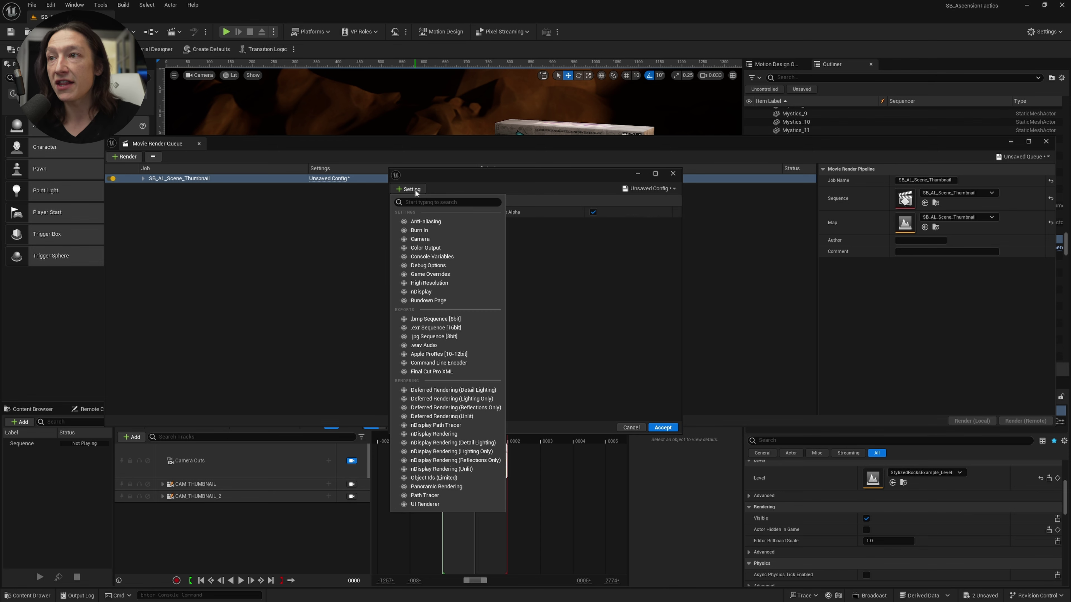
click(431, 222)
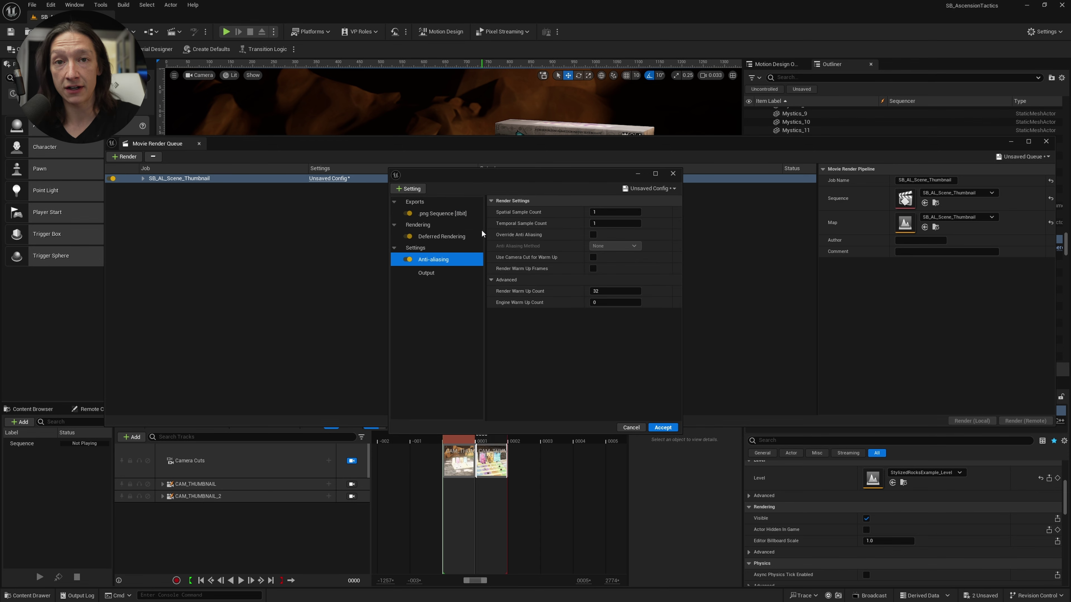
- Set Temporal Sample Count to 32 and override anti-aliasing to None
click(606, 224)
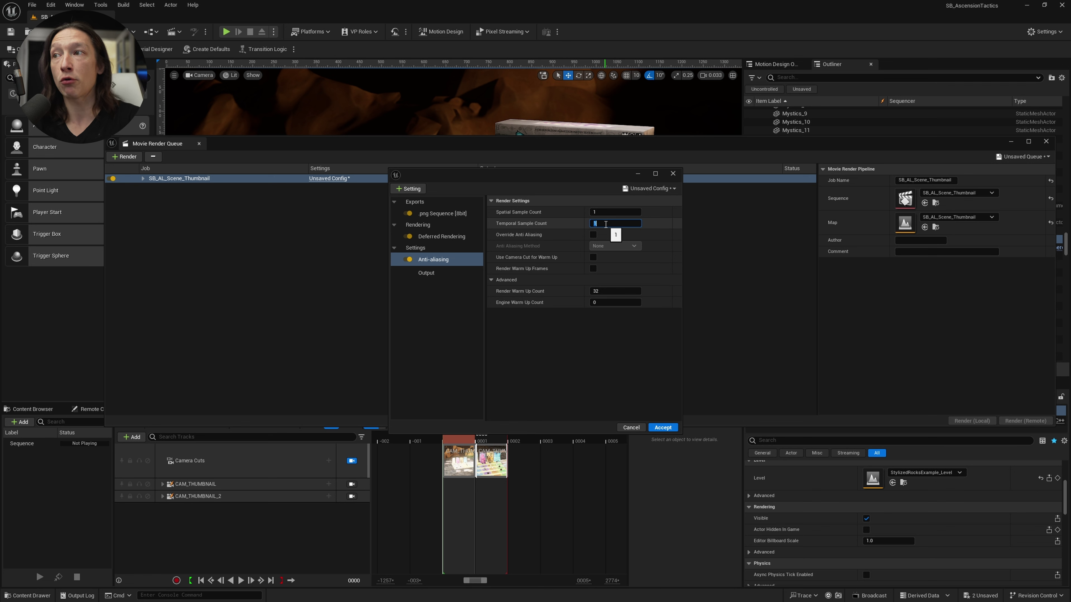
text(32)
key(Return)
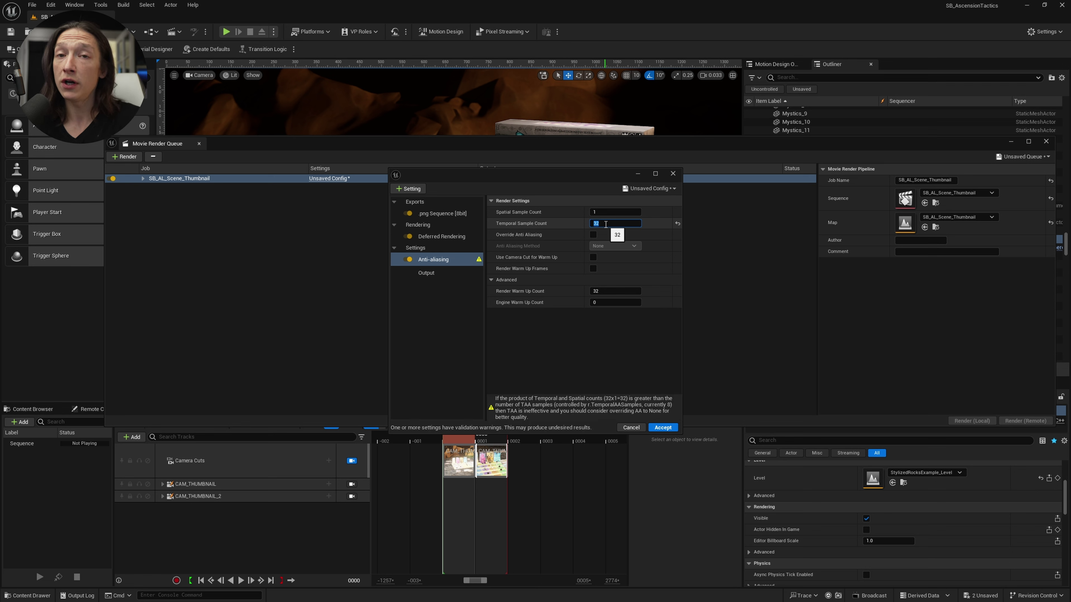
click(593, 235)
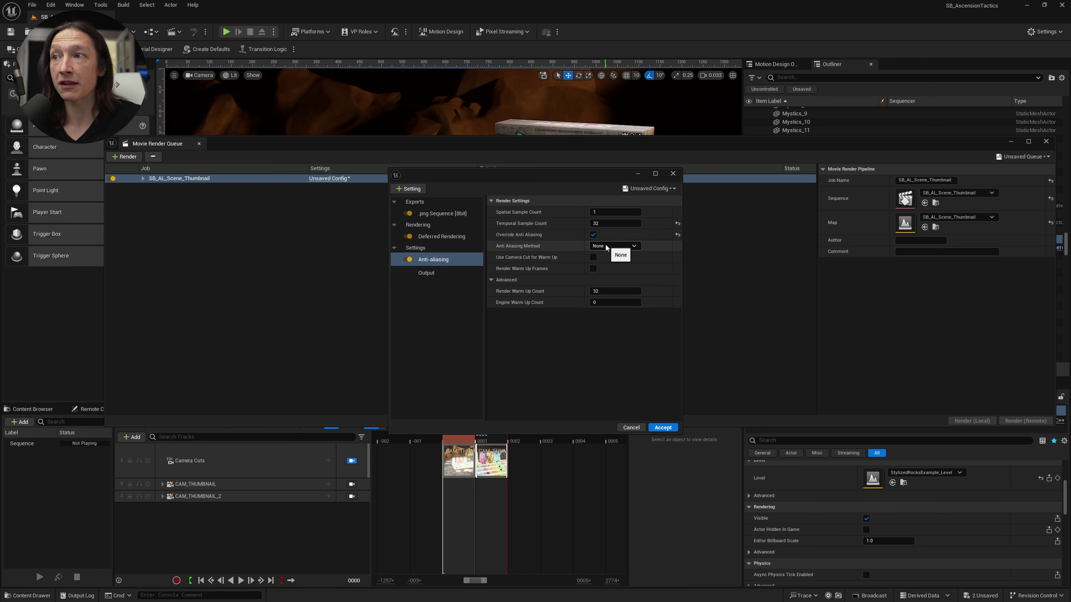
- Set the engine and render warm-up counts to 48 and use the camera cut for warm-up
click(604, 303)
text(48)
key(Return)
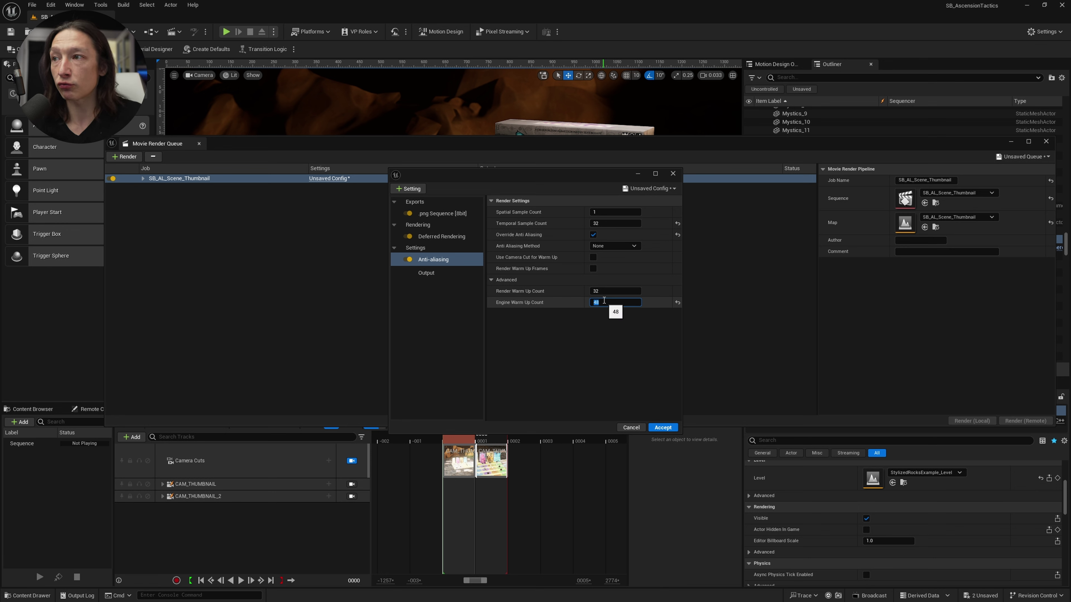
click(608, 291)
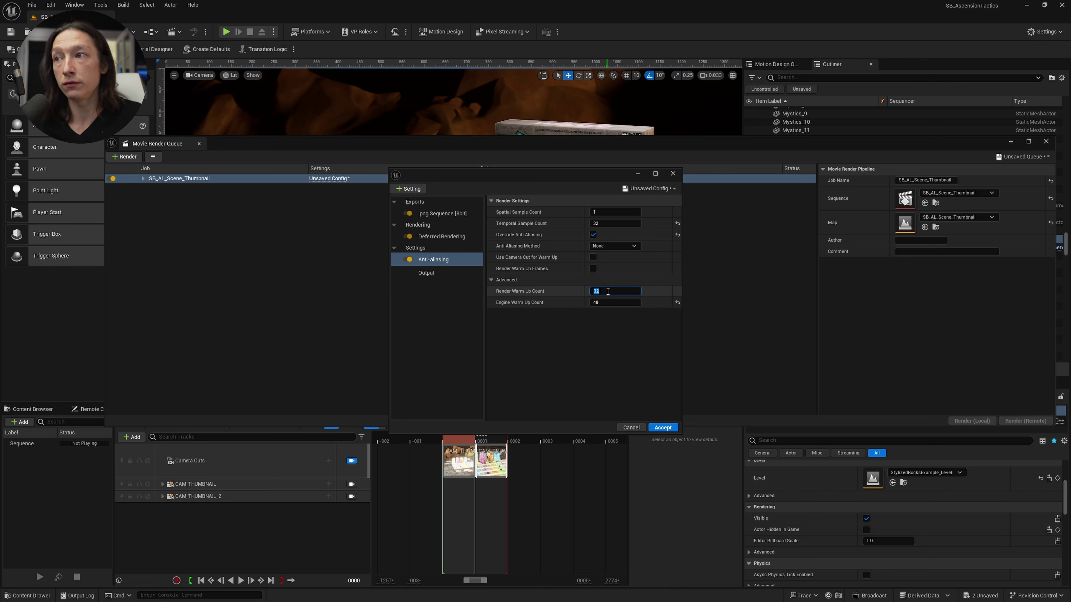
text(48)
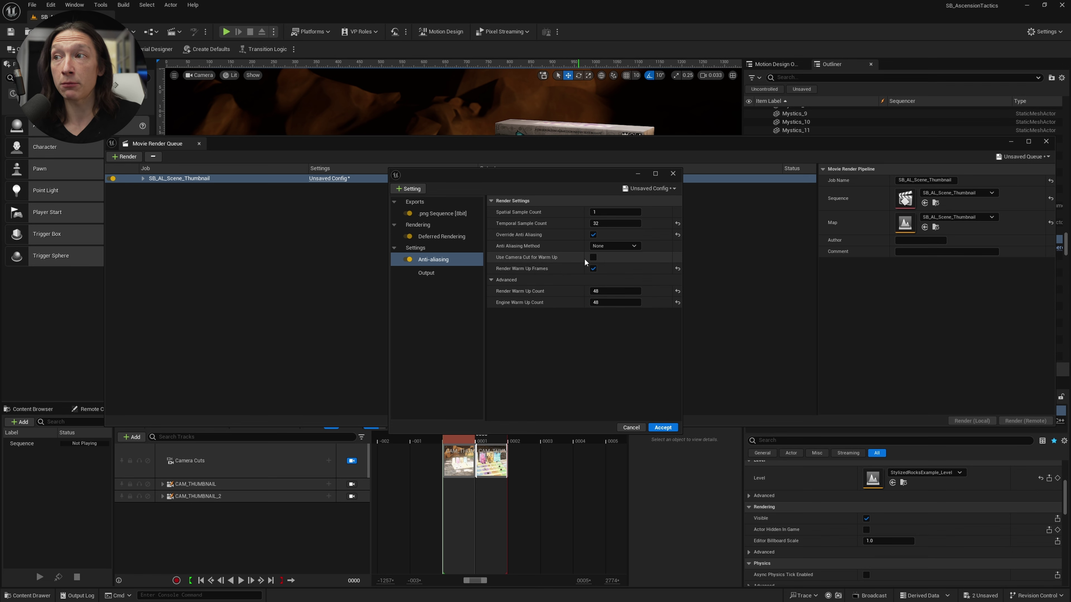
click(593, 257)
- Extend the CAM_THUMBNAIL camera cut to start earlier, then disable Use Camera Cut for Warm Up
scroll(467, 464, down, 3)
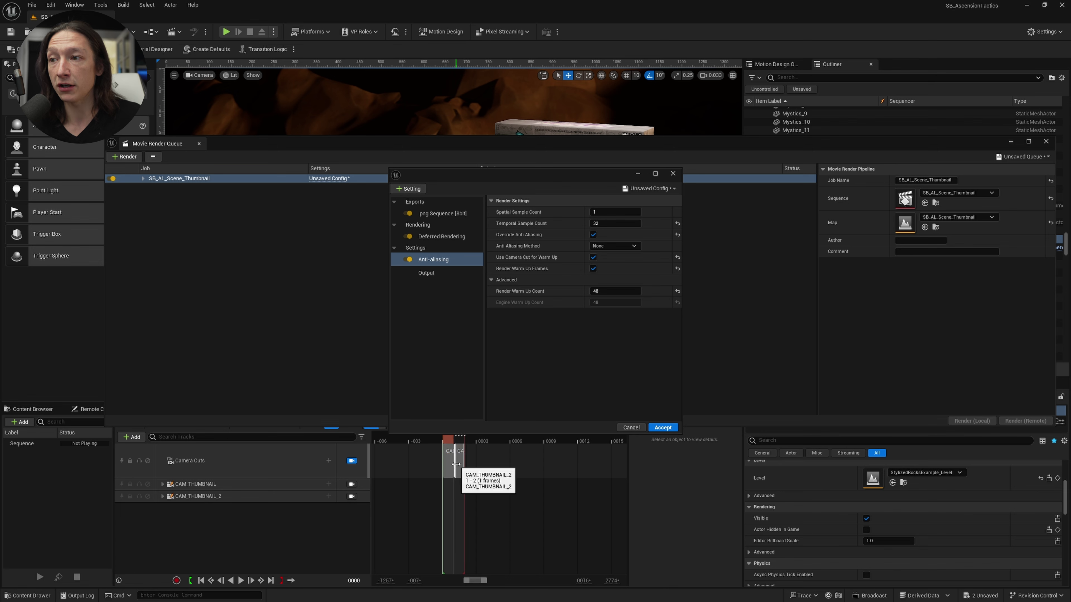
drag(428, 175, 436, 107)
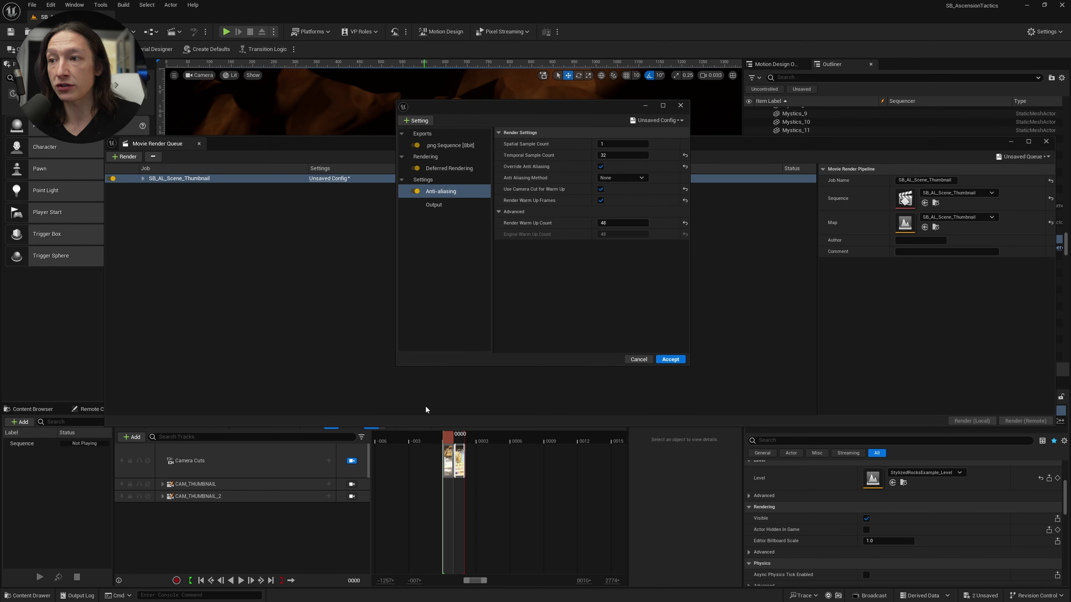
drag(444, 455, 373, 455)
right_drag(453, 511, 566, 511)
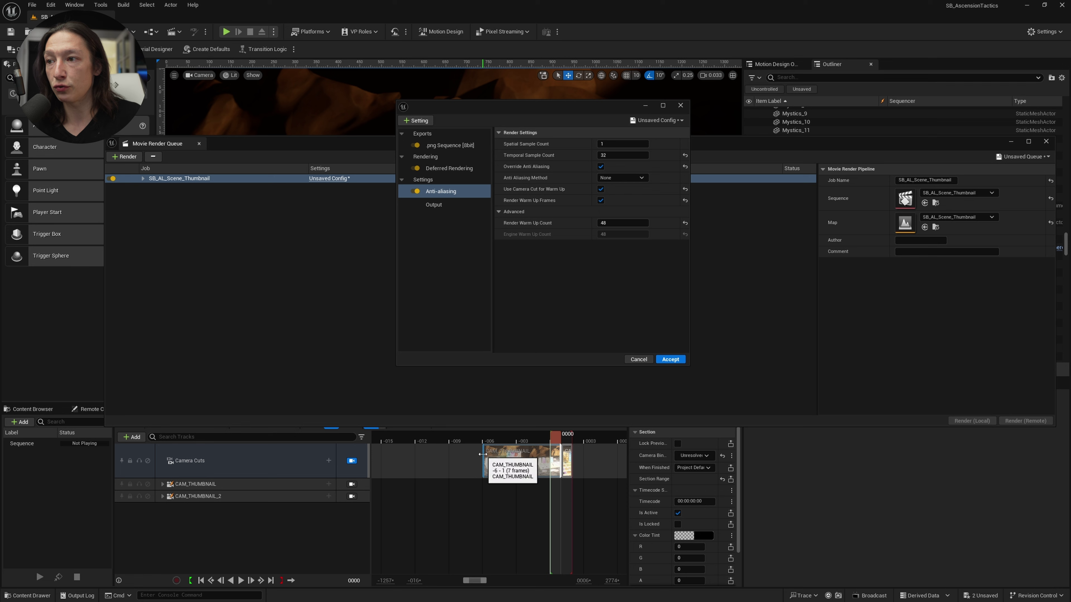
drag(483, 460, 372, 459)
right_drag(450, 500, 526, 500)
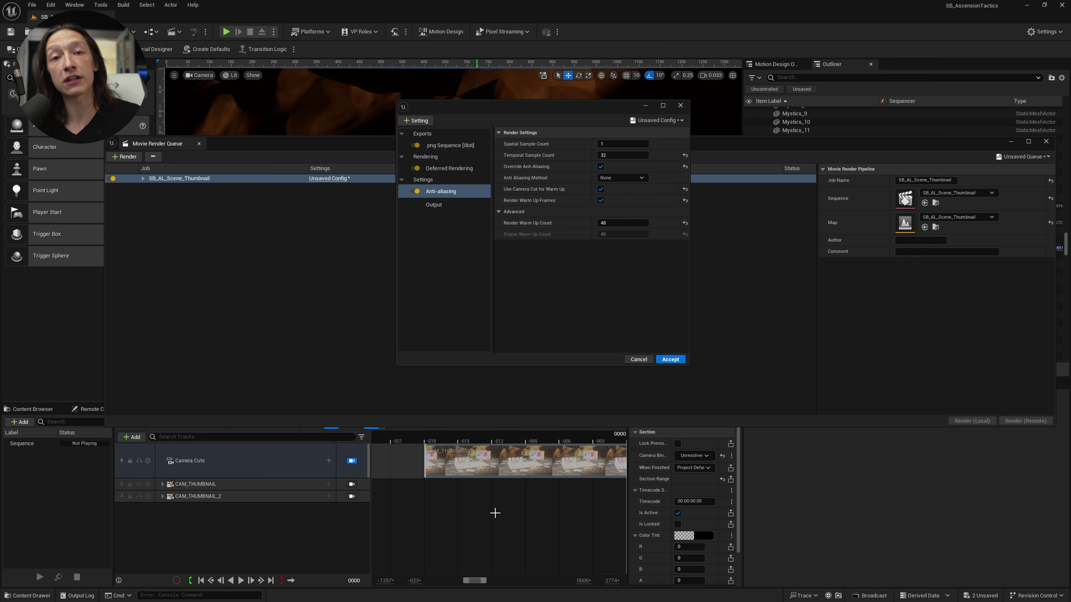
right_drag(495, 509, 397, 493)
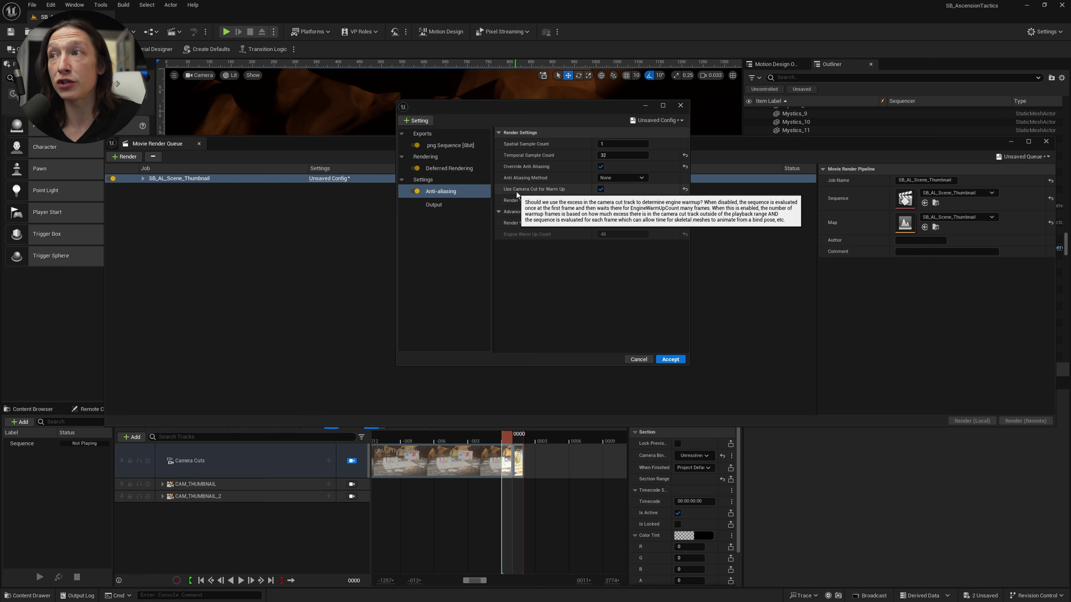
click(600, 189)
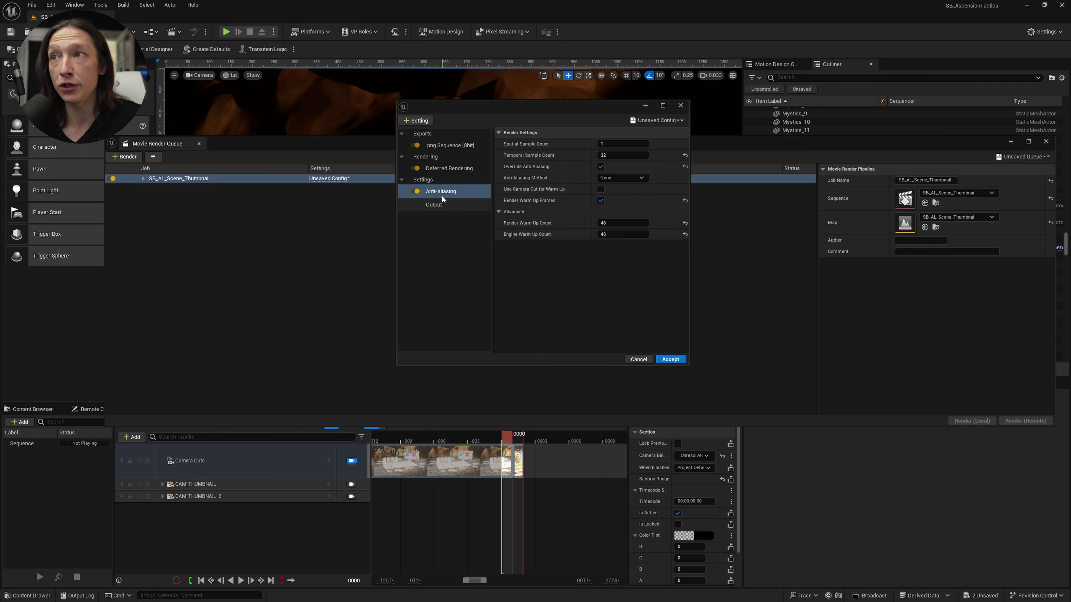
click(428, 121)
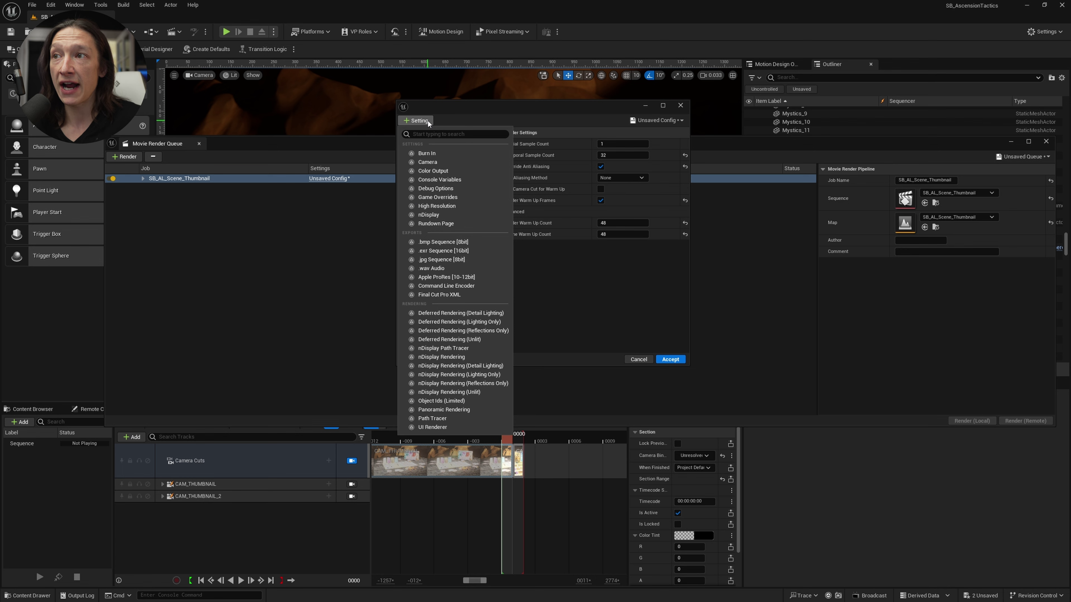
- Add a Console Variables setting with r.ScreenPercentage set to 125
click(451, 181)
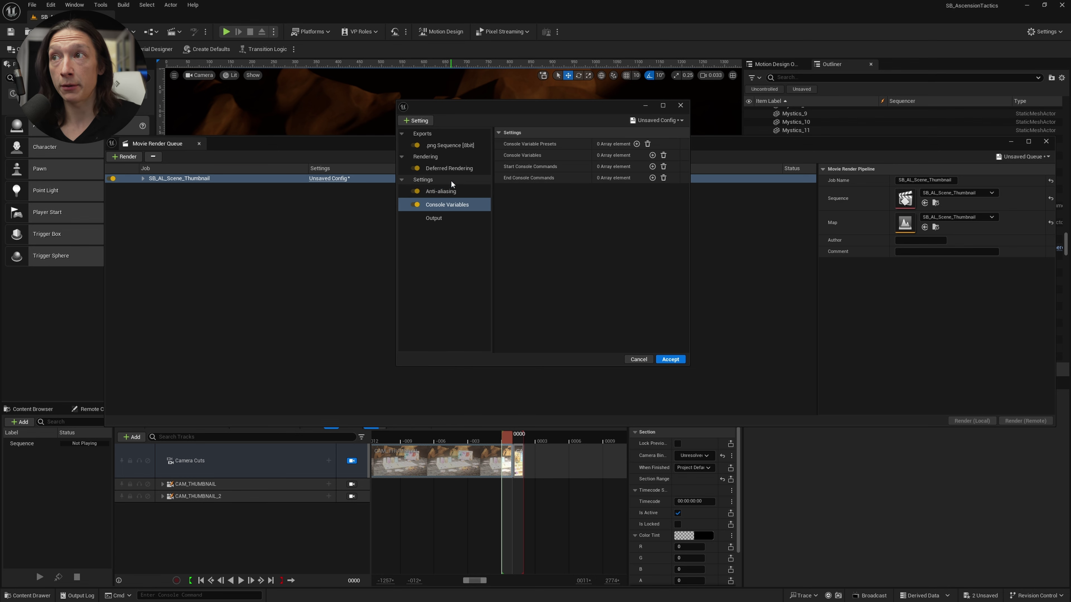
click(652, 155)
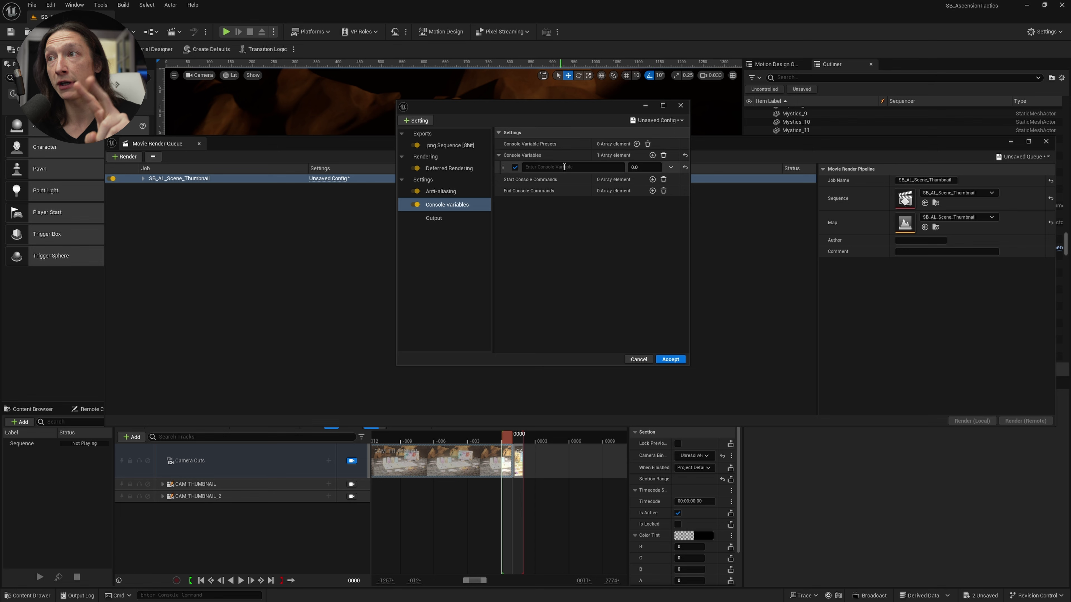
text(r.Screen)
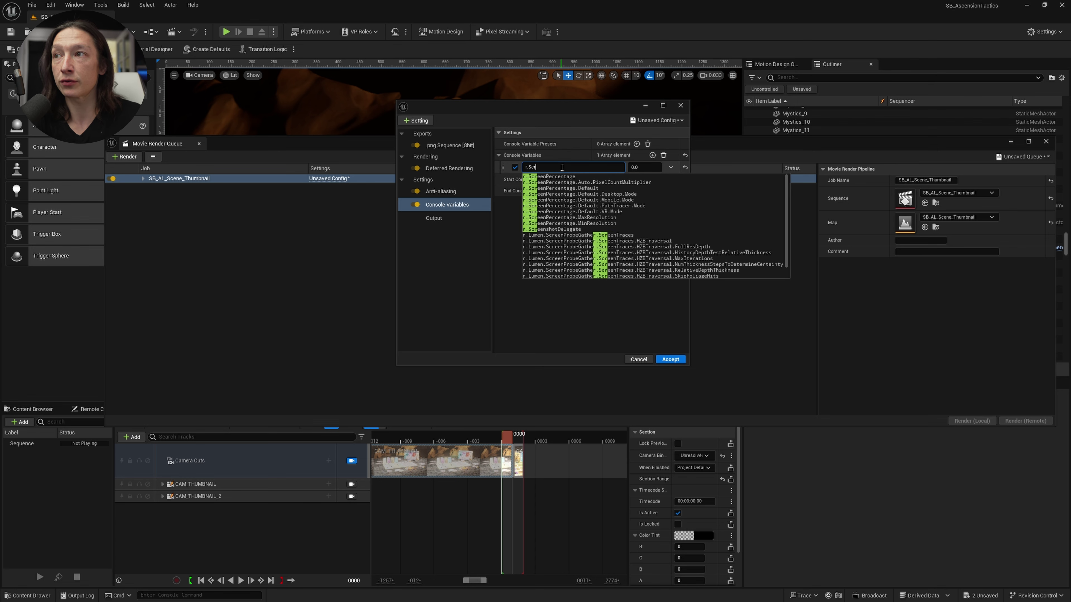
click(562, 177)
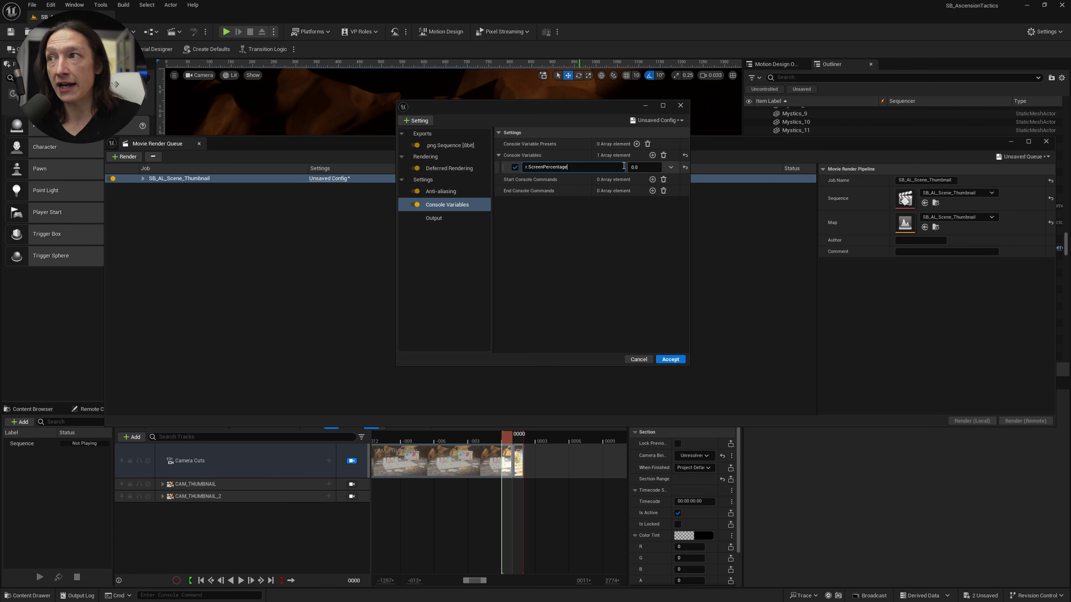
click(648, 167)
text(125)
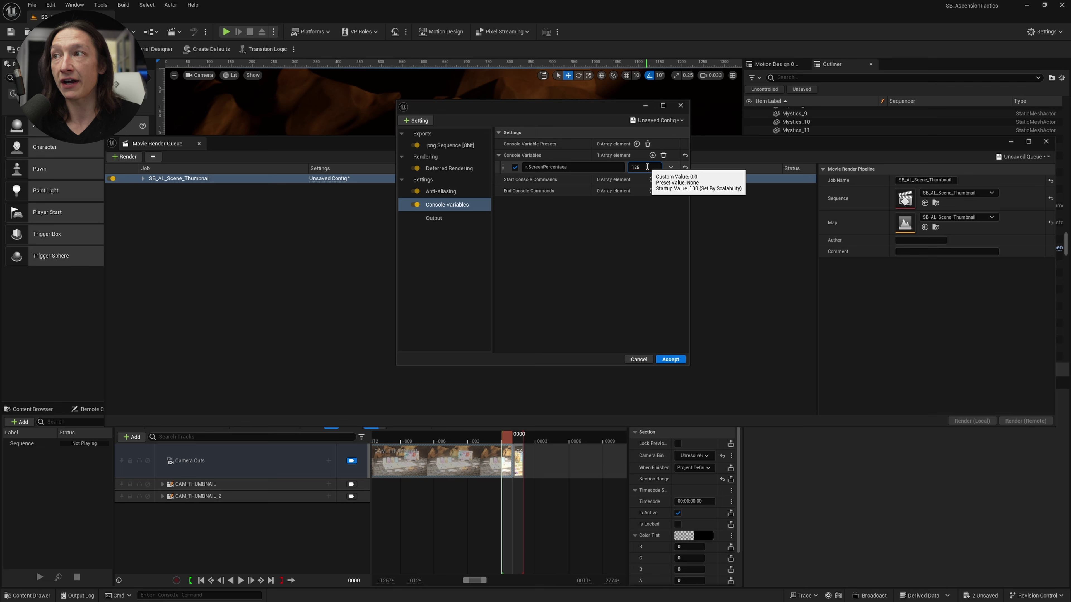
key(Return)
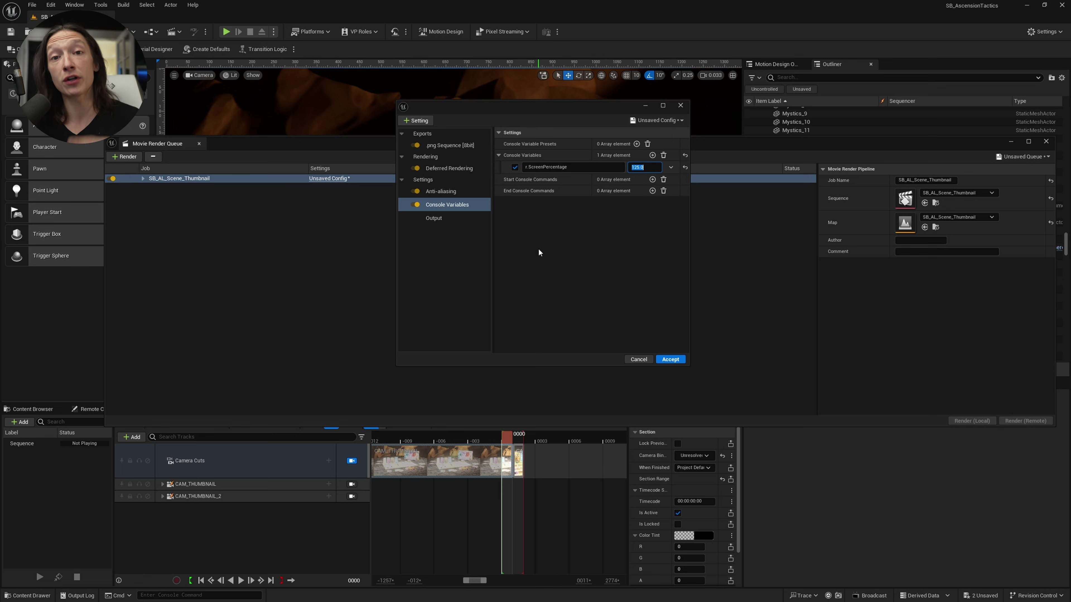
- Add r.DepthOfFieldQuality as a second console variable with value 4
click(653, 156)
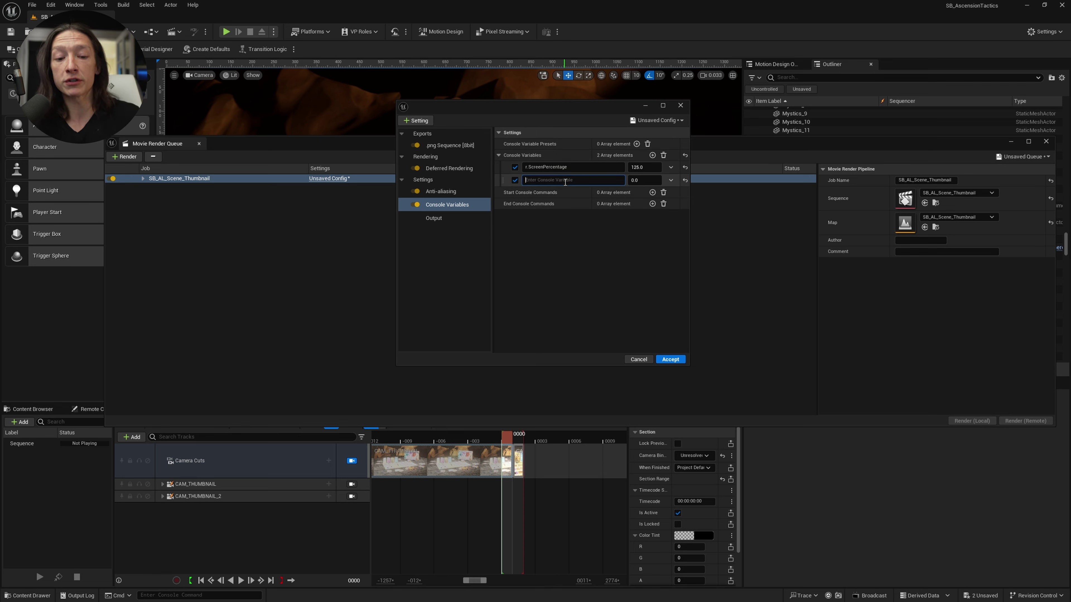
text(r.Depth)
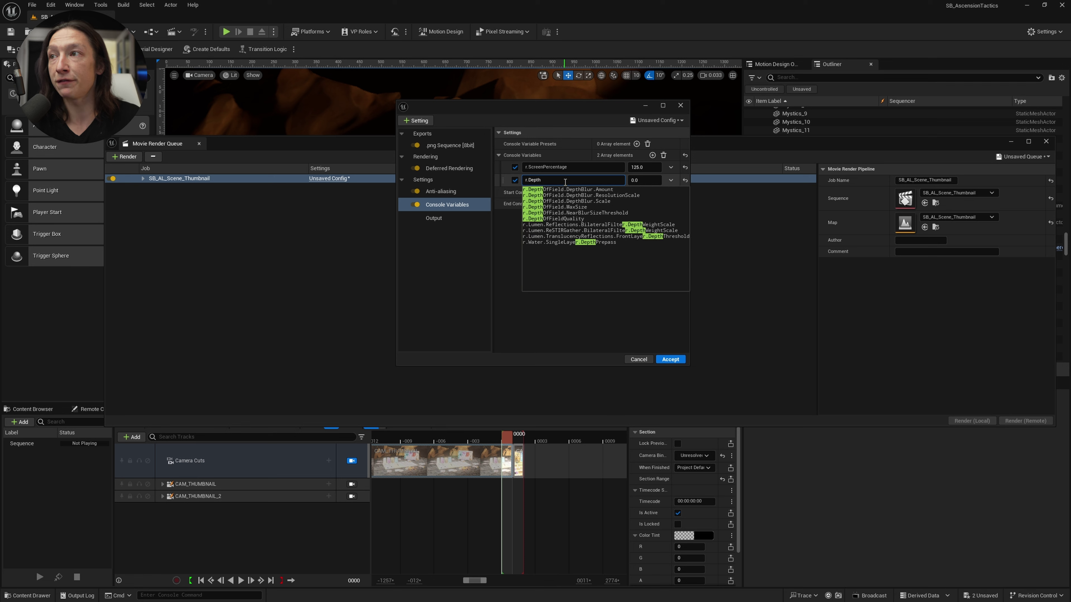
click(559, 219)
click(635, 180)
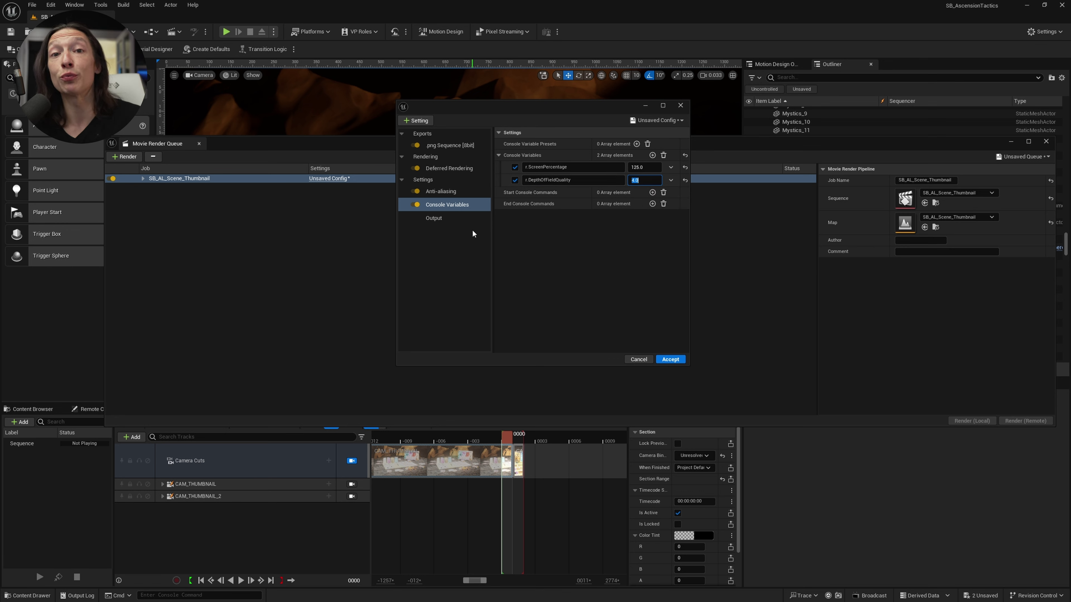
- Add a Game Overrides setting to the render job, with cinematic quality enabled
click(422, 122)
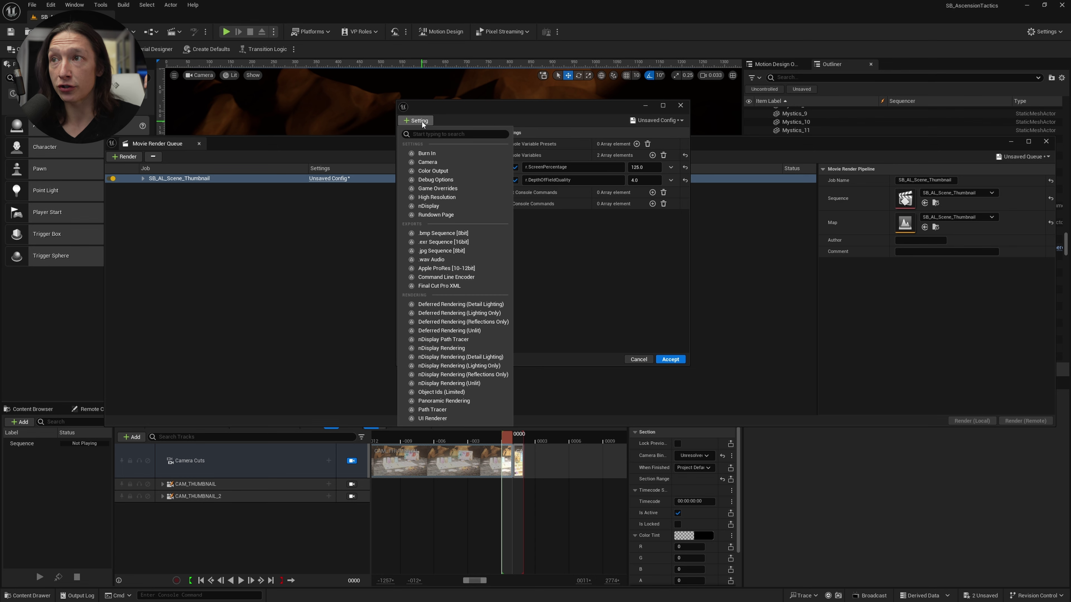
click(441, 188)
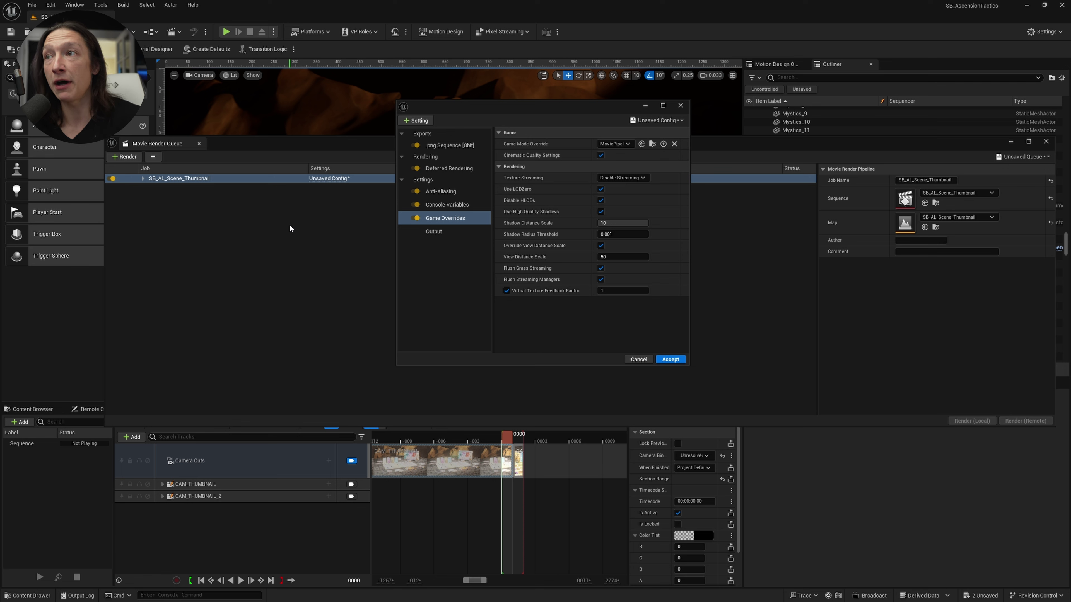
mouse_move(534, 158)
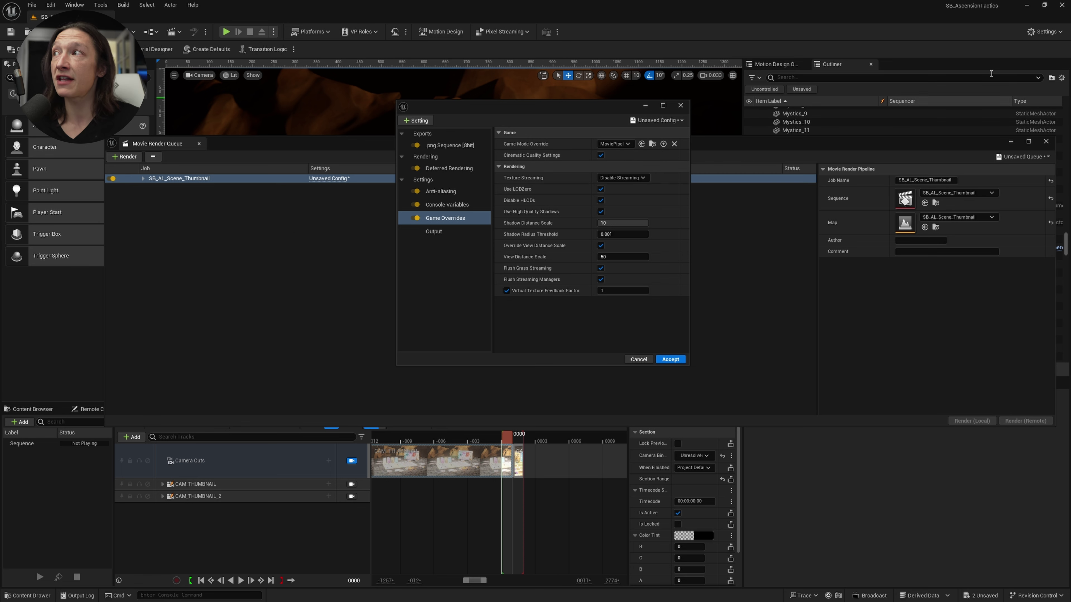
click(1032, 37)
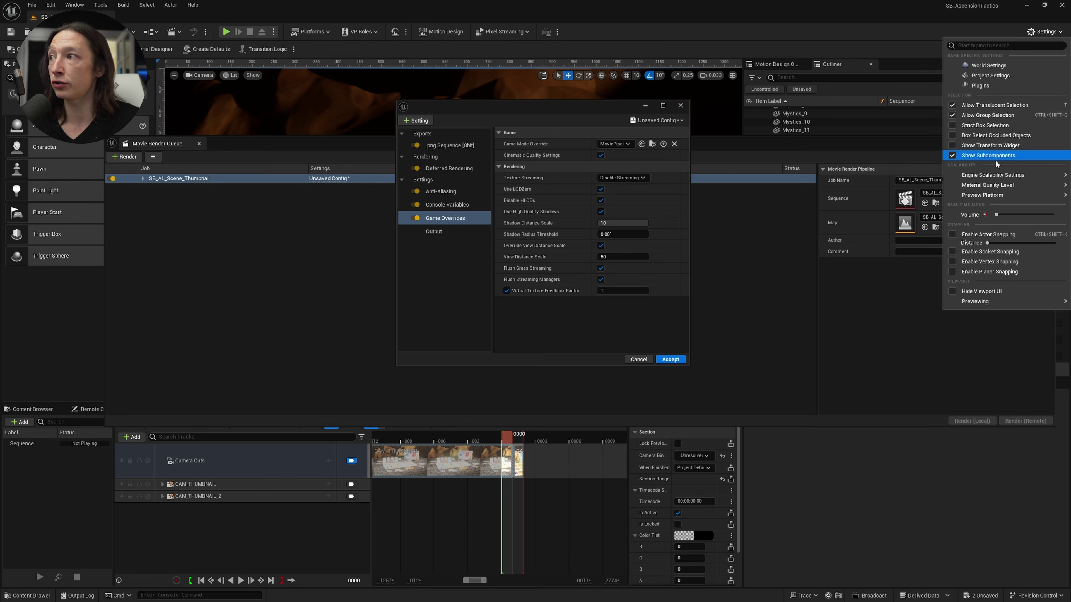
- Dismiss the Engine Scalability Settings menu and bring up the list of addable render settings
mouse_move(974, 195)
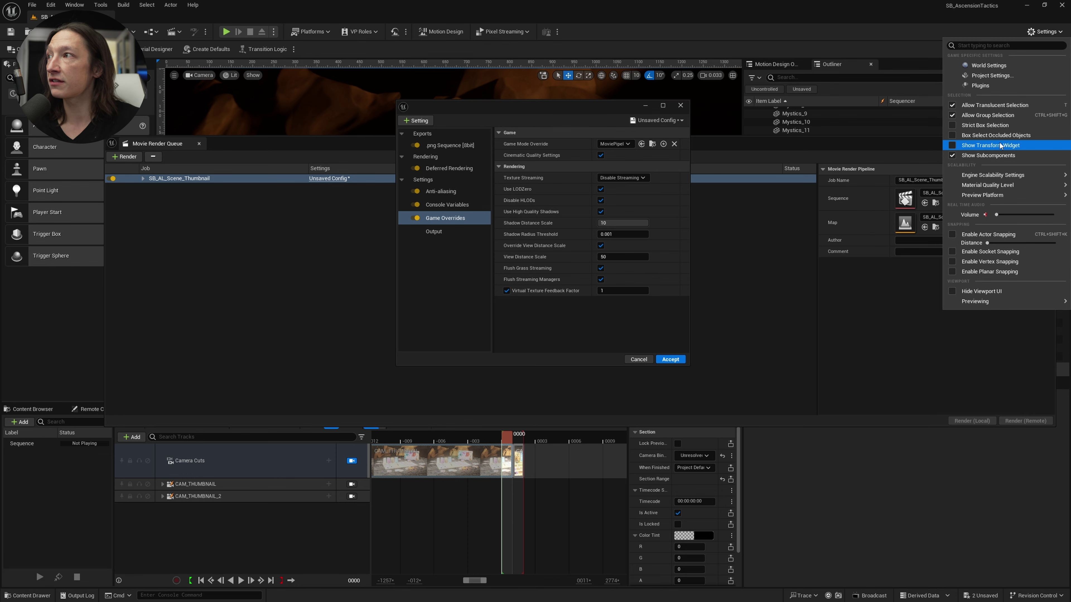
mouse_move(986, 175)
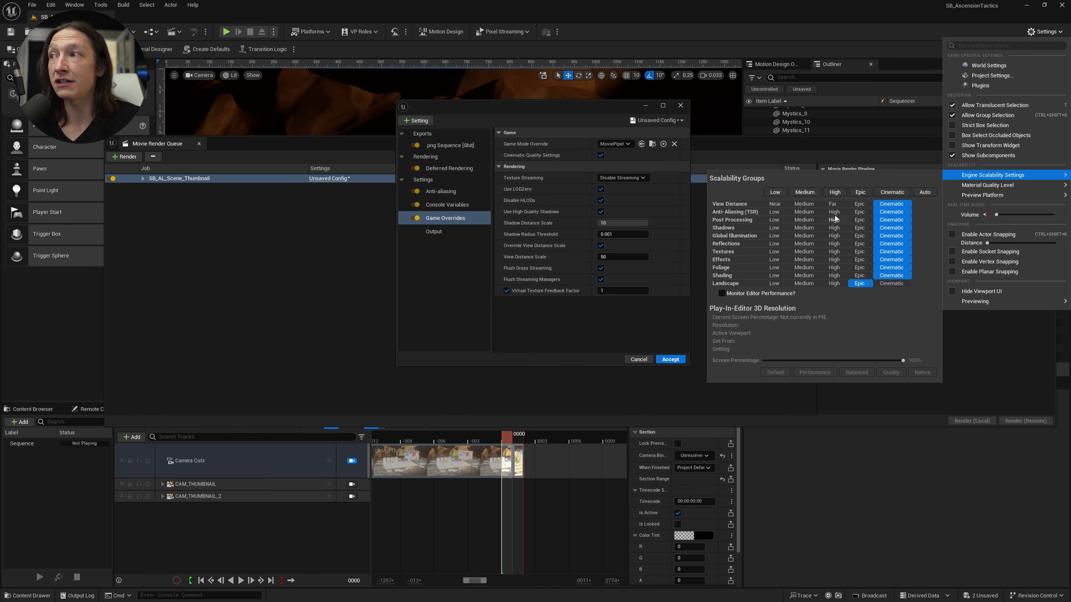
click(530, 156)
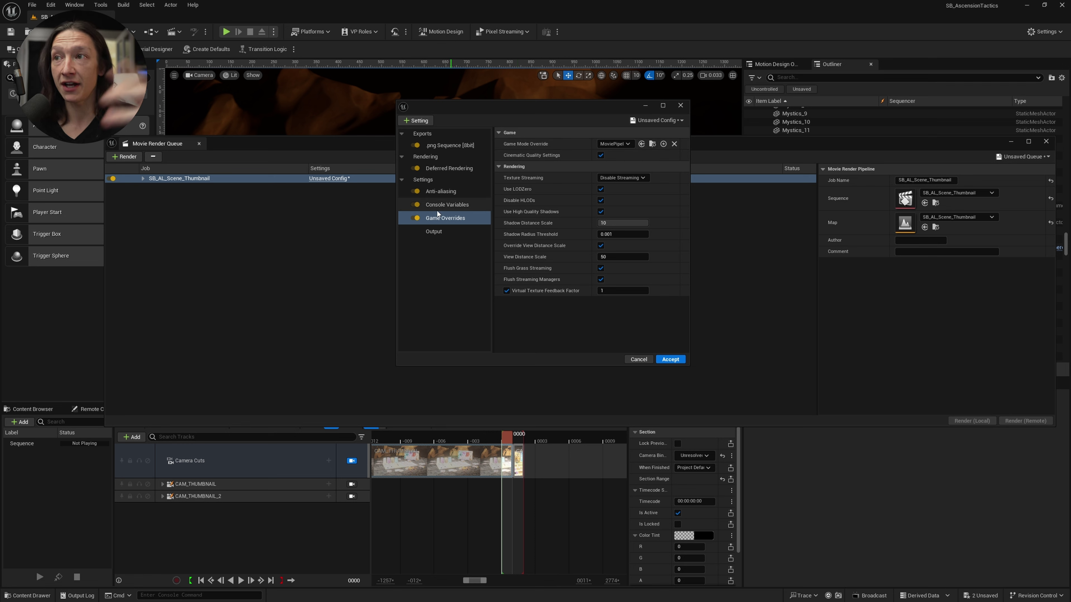
click(420, 123)
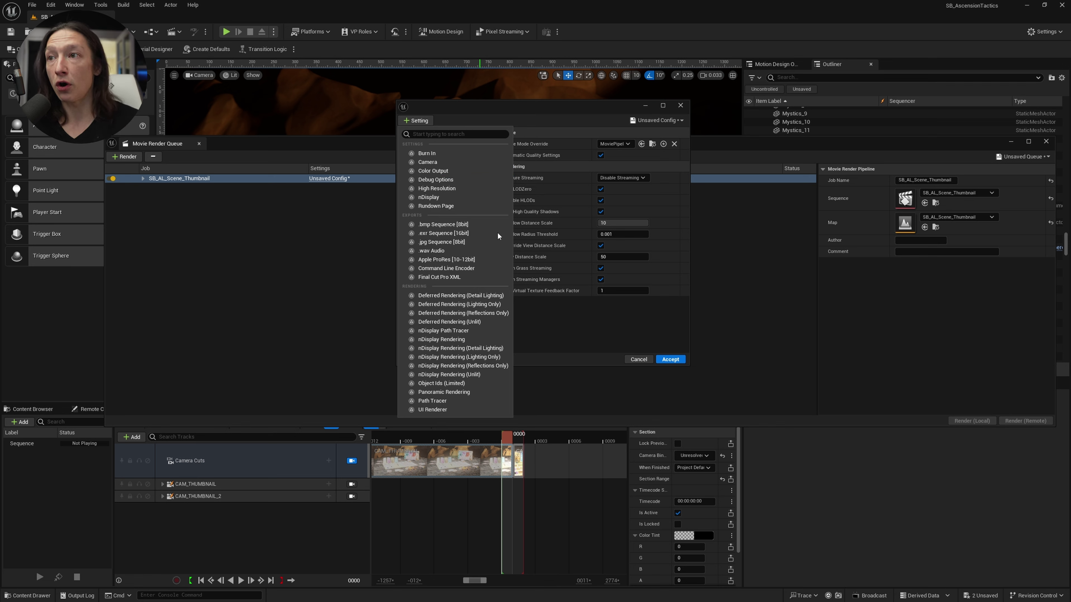
- Set the Output Directory to 005_RENDERS/DELIVERY_20240708
click(555, 334)
click(438, 231)
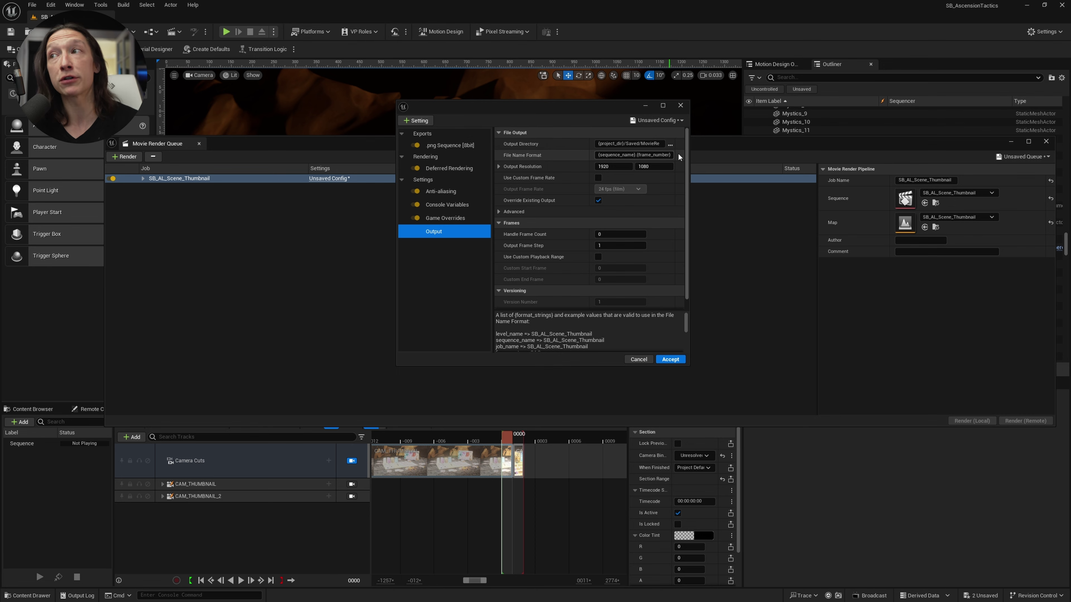
click(669, 145)
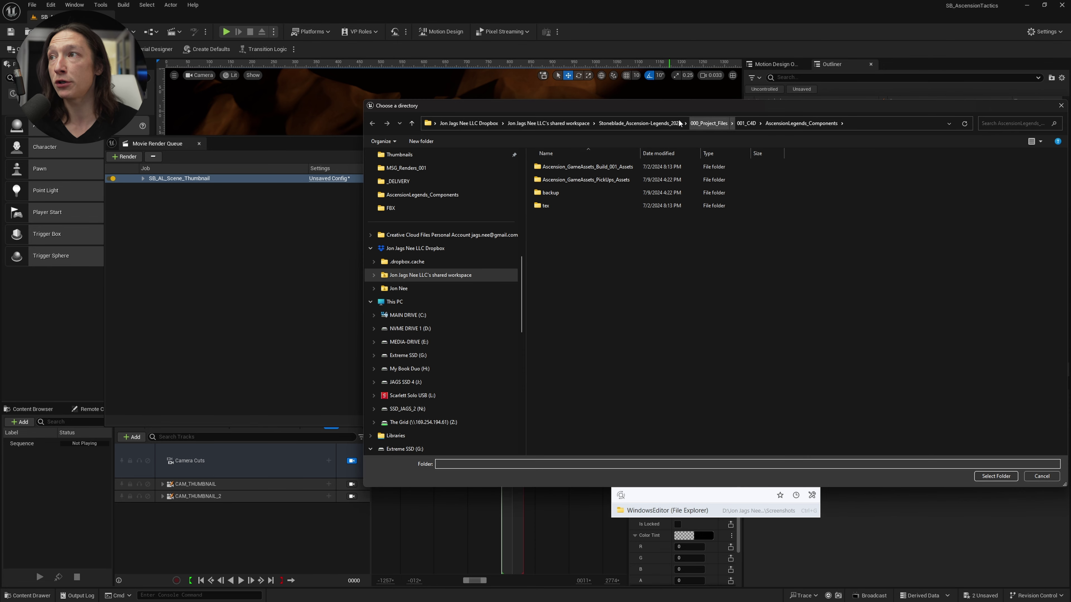
click(618, 123)
double_click(557, 231)
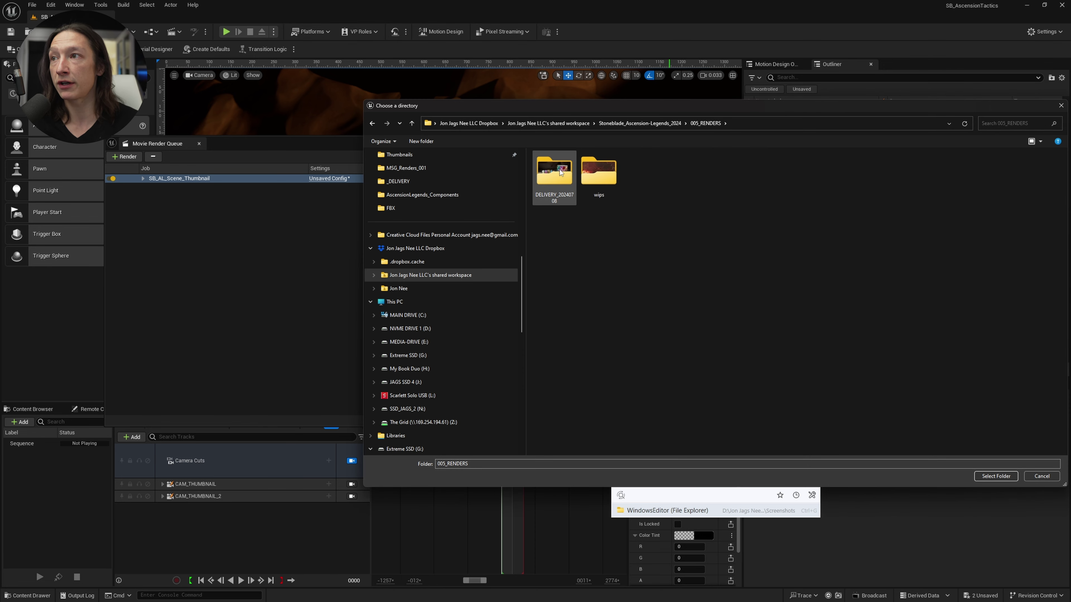
double_click(558, 174)
click(995, 476)
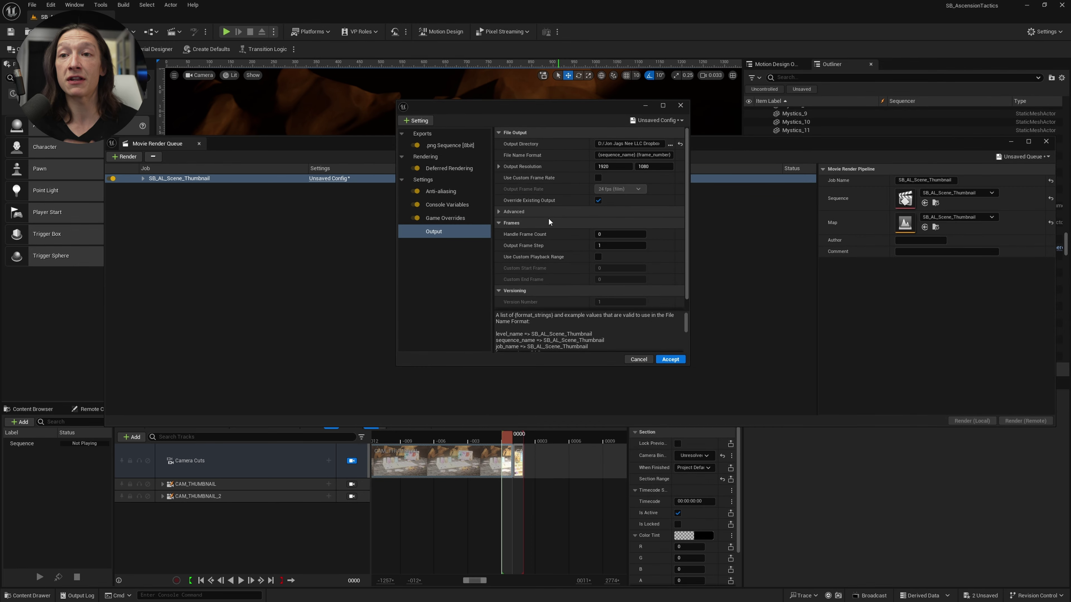
- Set the output resolution to 3840 × 2160
drag(341, 142, 309, 88)
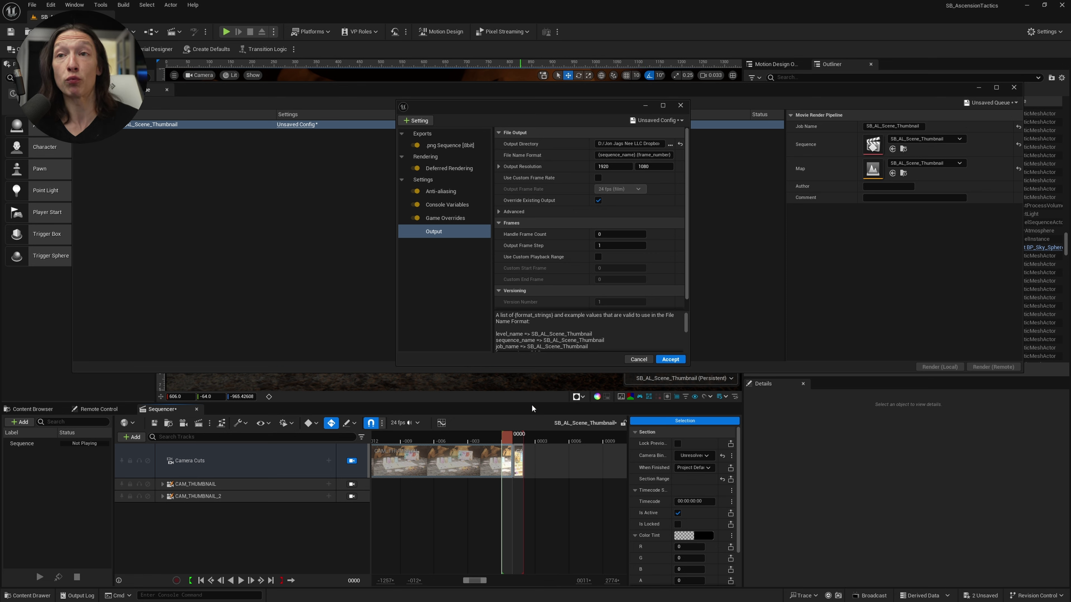
click(610, 164)
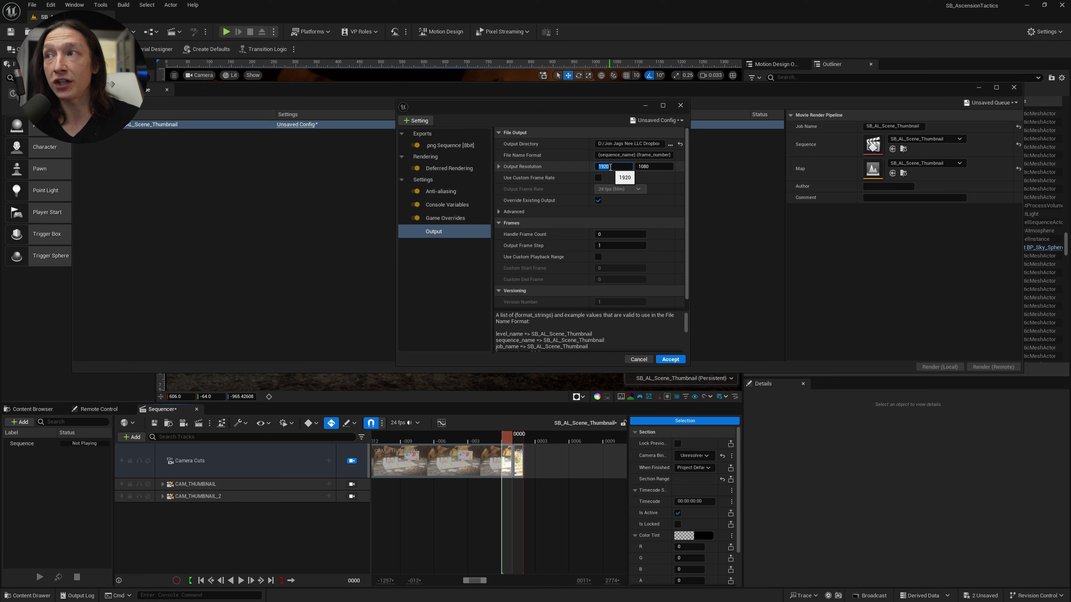
text(3840)
key(Tab)
text(2160)
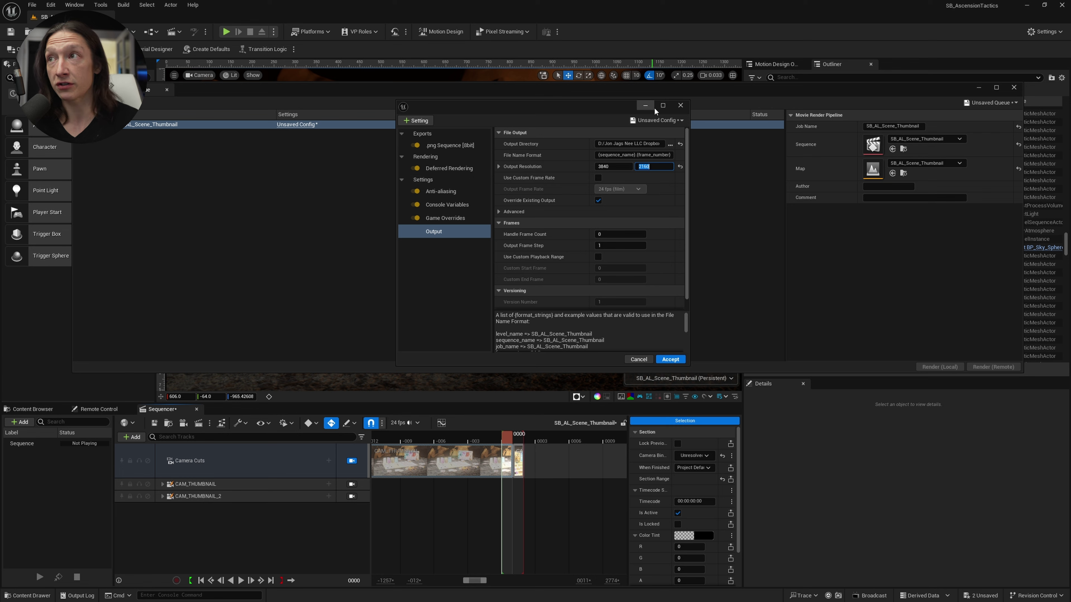
- Save the current render settings as a preset named My-Thumbnail-Render
click(654, 122)
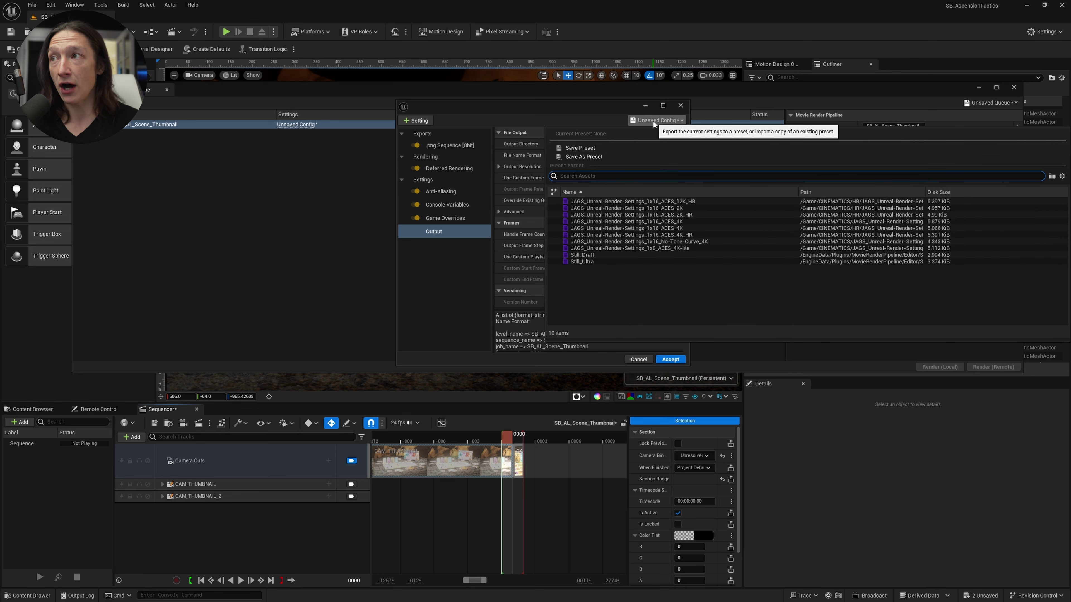
click(575, 148)
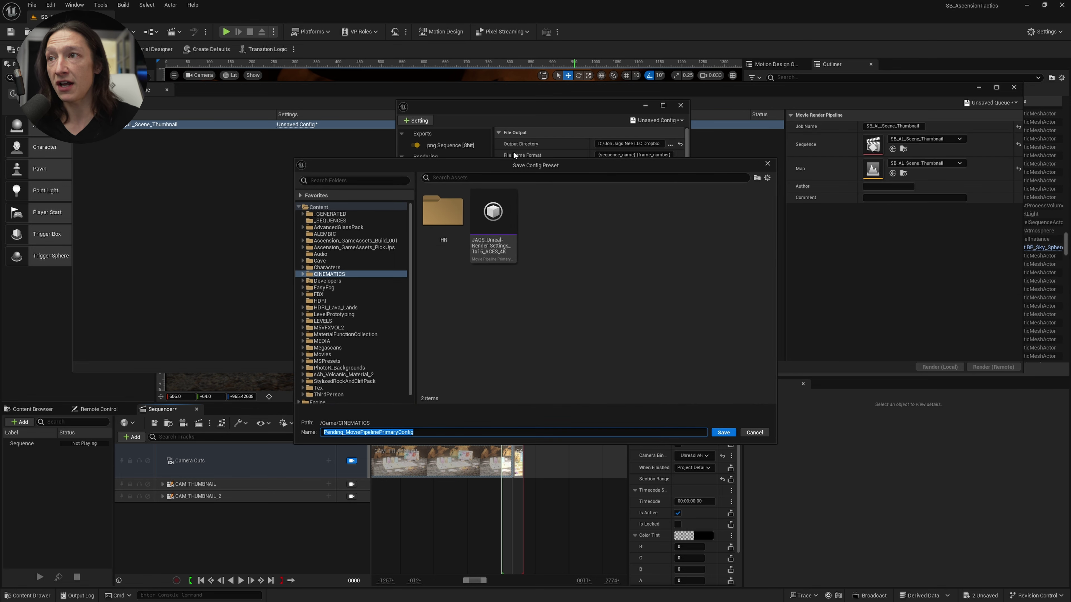
text(mY-)
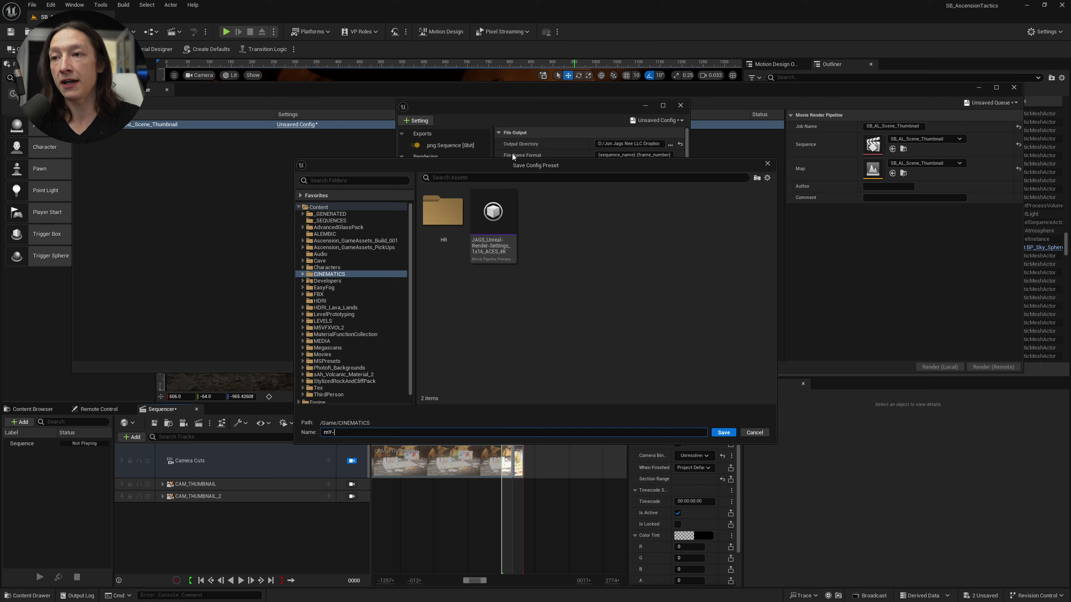
key(BackSpace)
key(BackSpace)
key(BackSpace)
text(My-Thumbnail)
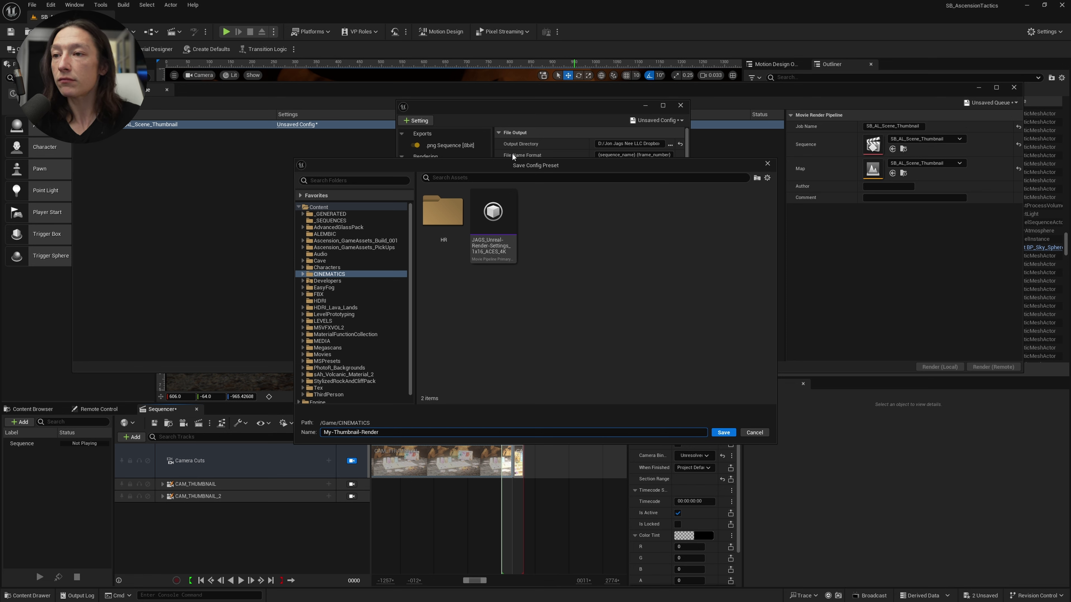
click(724, 432)
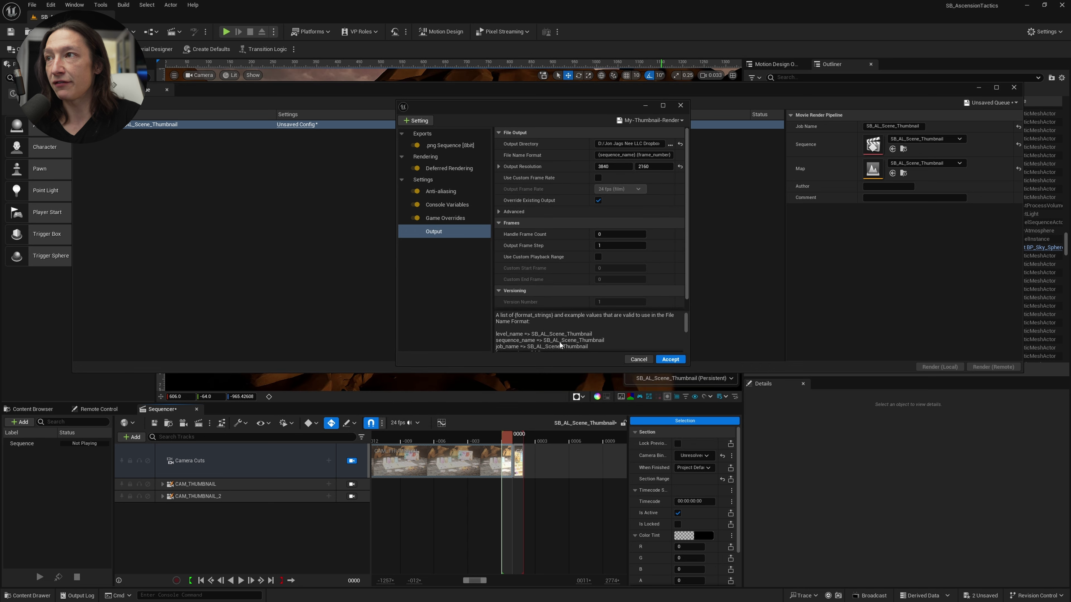
- Search Content for My-Thumbnail-Render and move it into the CINEMATICS folder
click(37, 410)
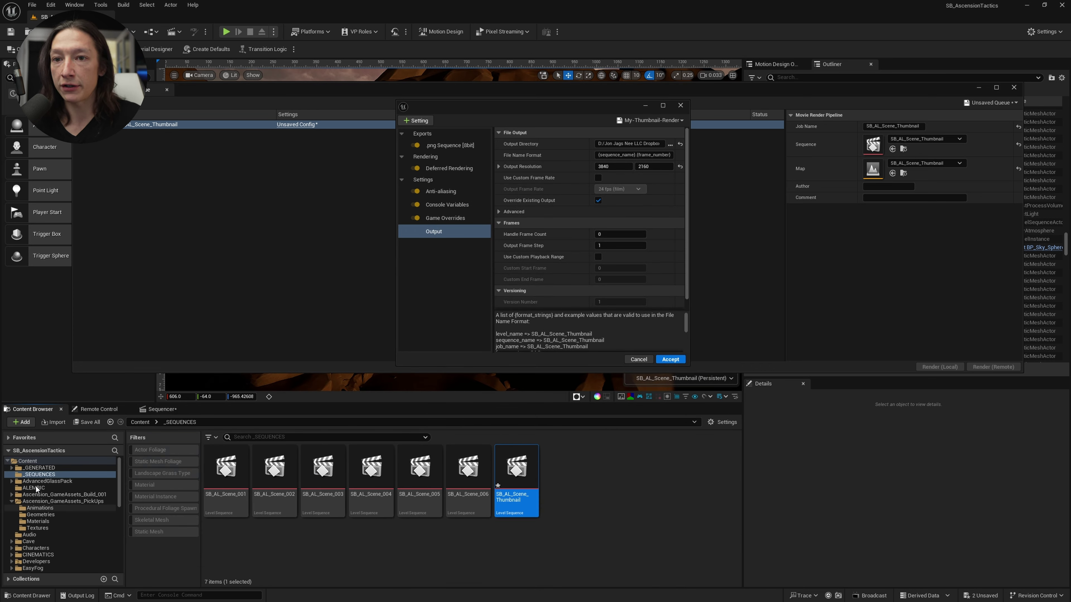
click(38, 555)
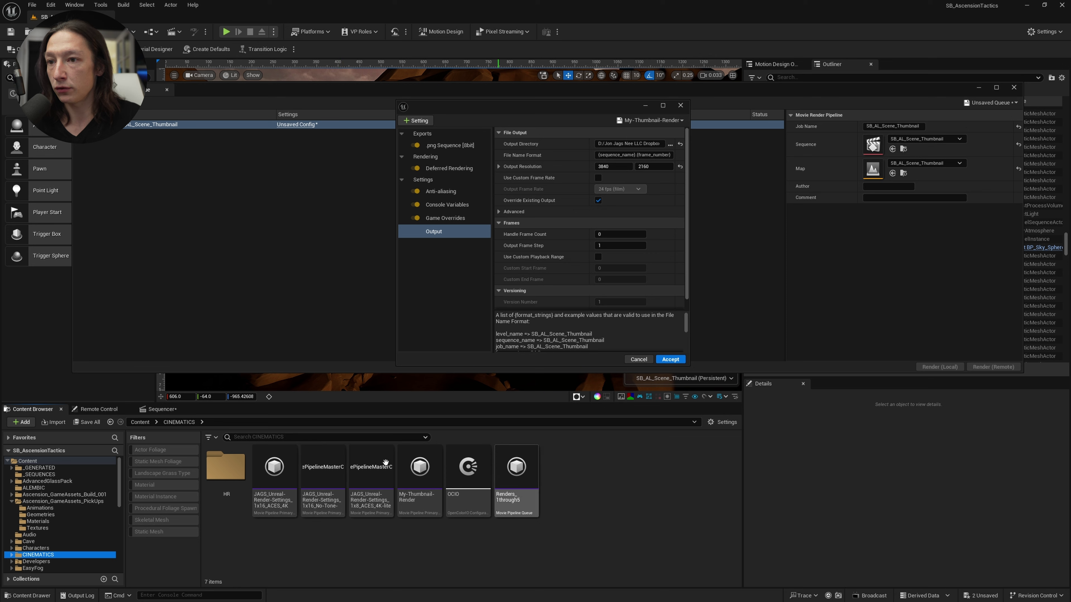
click(111, 421)
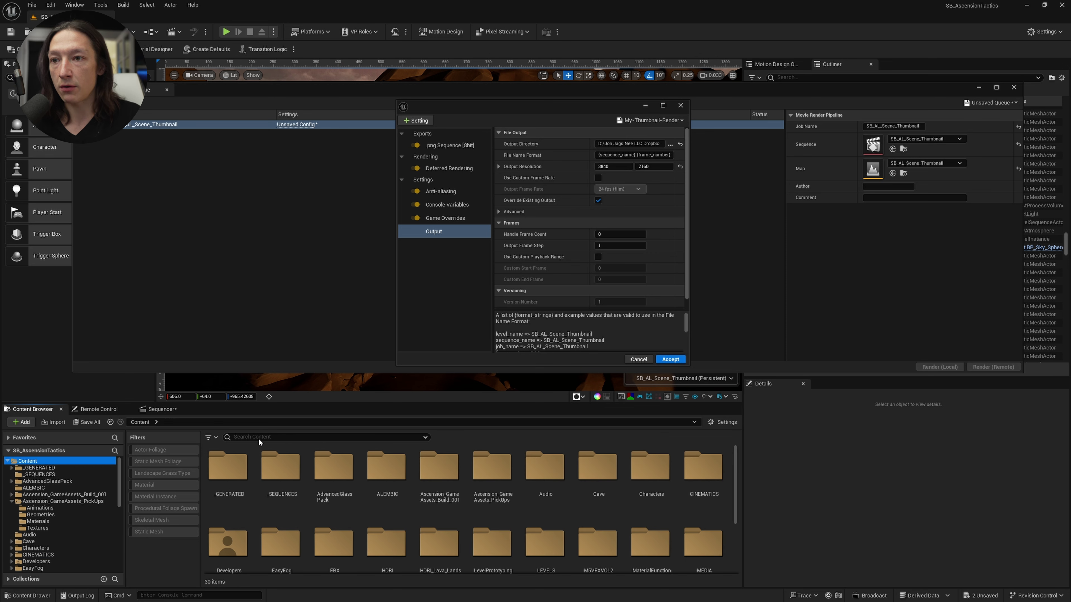
click(262, 437)
text(my th)
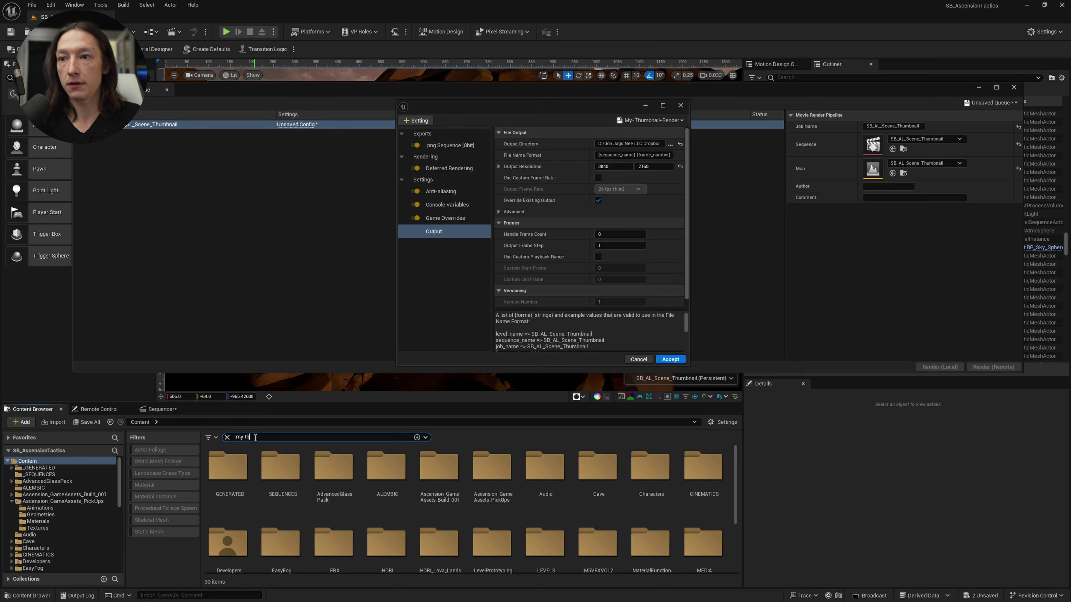
text(u)
click(236, 479)
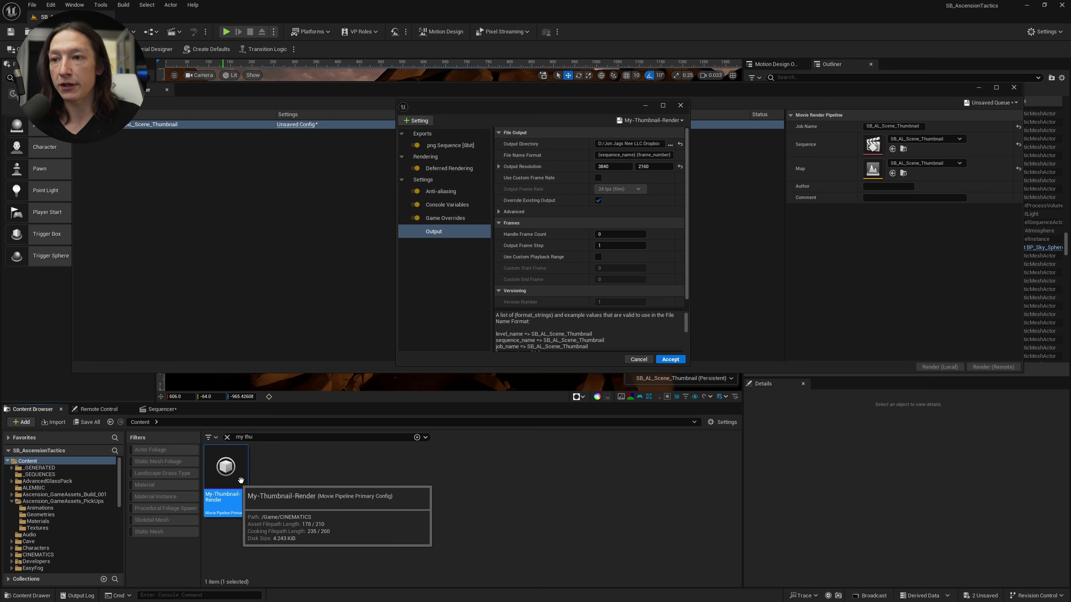
drag(237, 480, 38, 556)
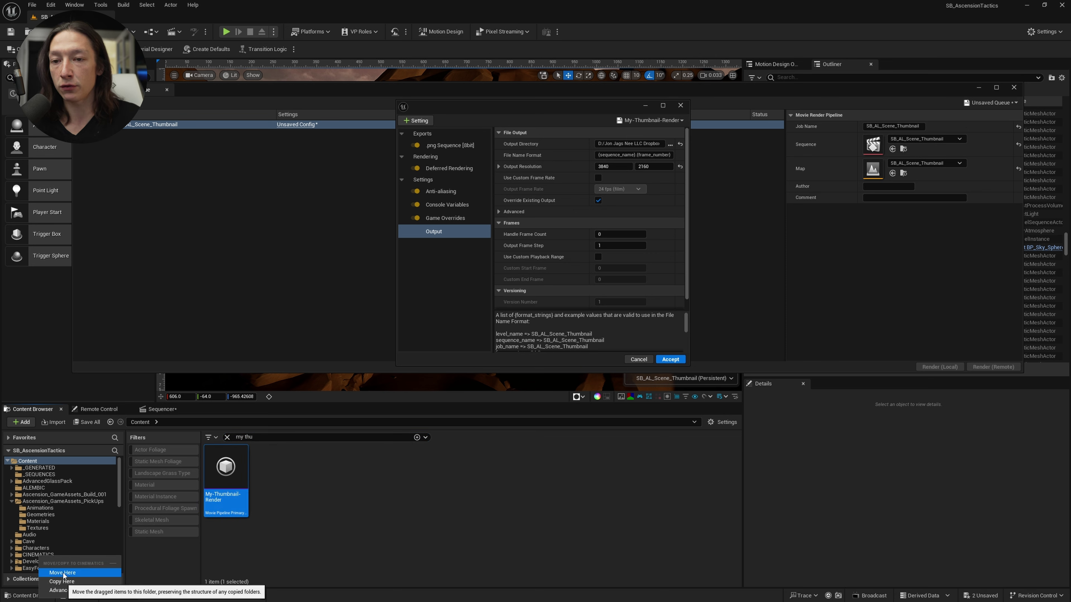
click(39, 559)
- Clear the search in CINEMATICS and bring up My-Thumbnail-Render's asset actions
click(38, 554)
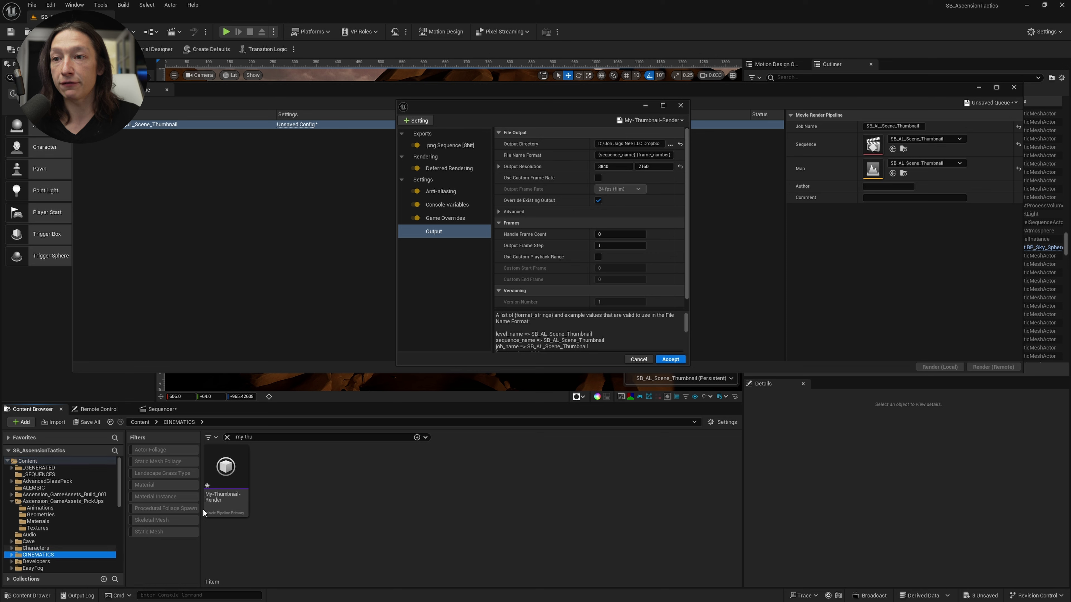
click(227, 437)
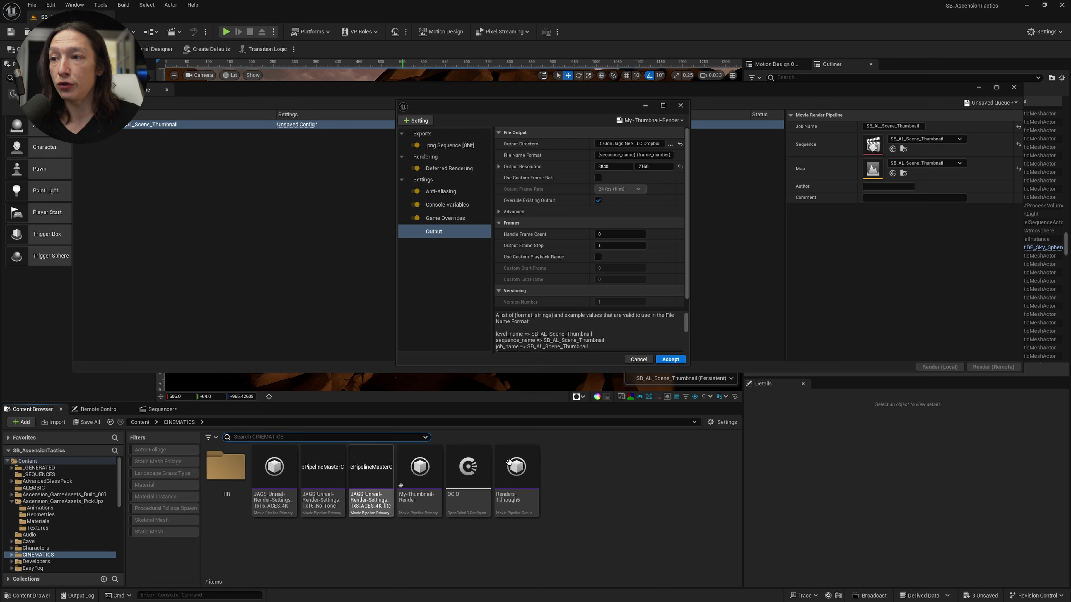
right_click(415, 468)
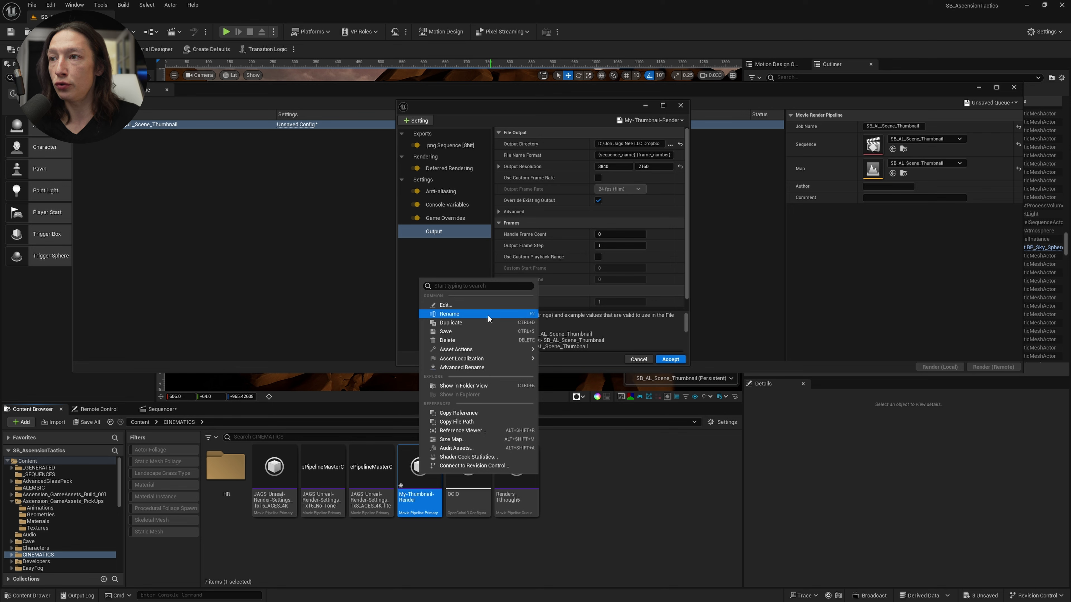
key(Escape)
click(422, 475)
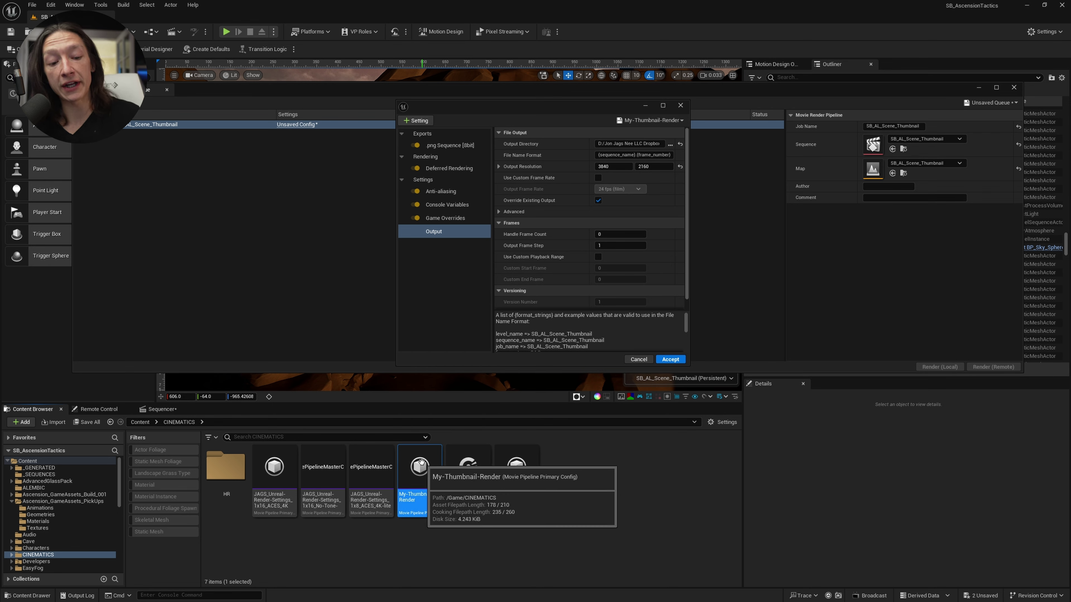
right_click(424, 475)
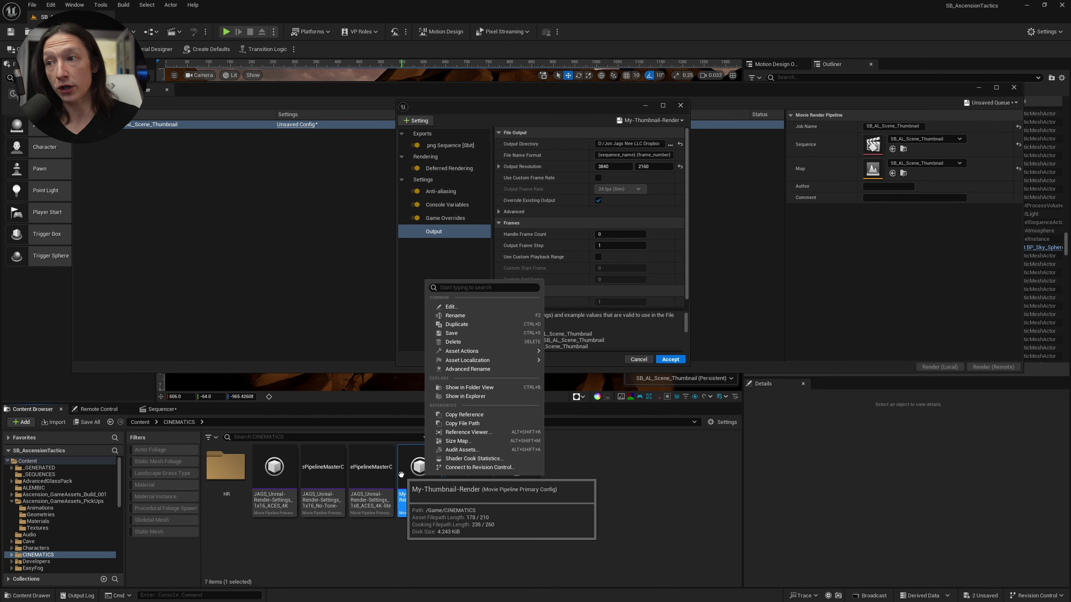
- Confirm My-Thumbnail-Render.uasset is on disk in CINEMATICS, then go up to the Content folder
click(466, 397)
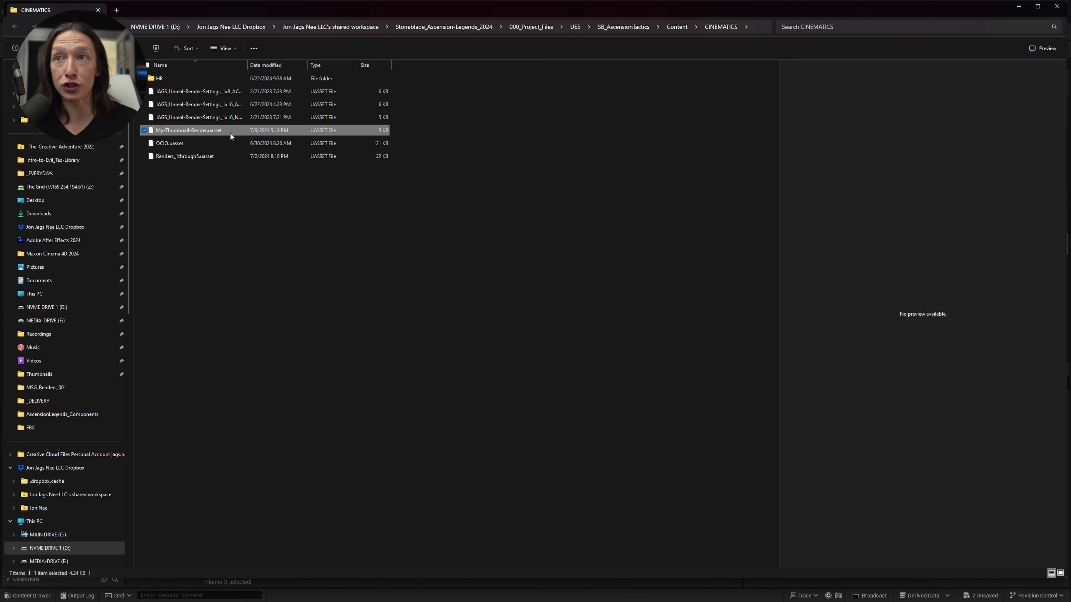
click(674, 27)
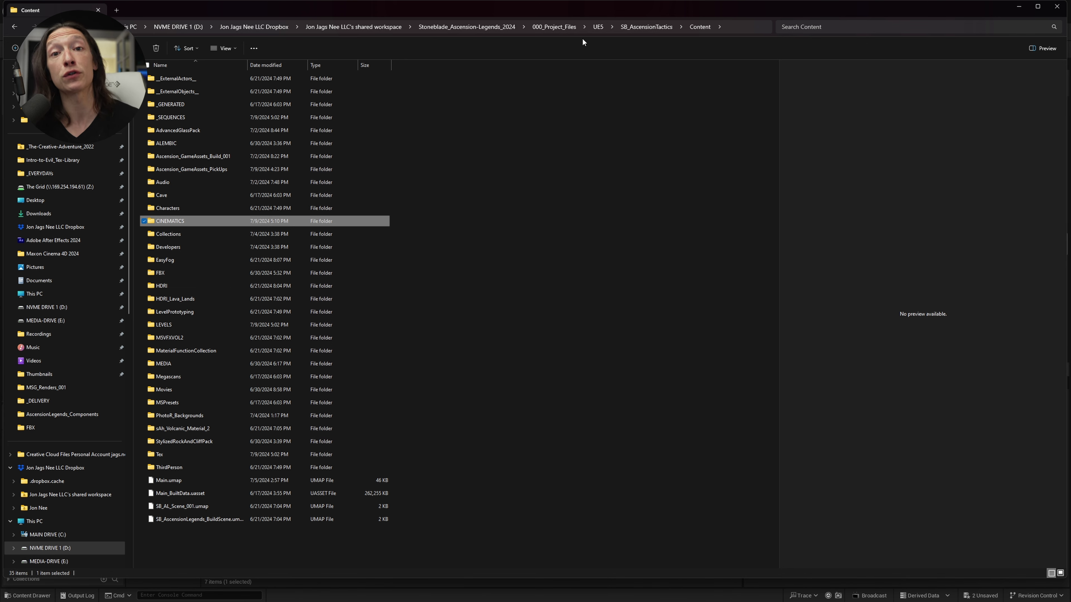
- Accept the My-Thumbnail-Render settings for SB_AL_Scene_Thumbnail and start a local render
click(1055, 4)
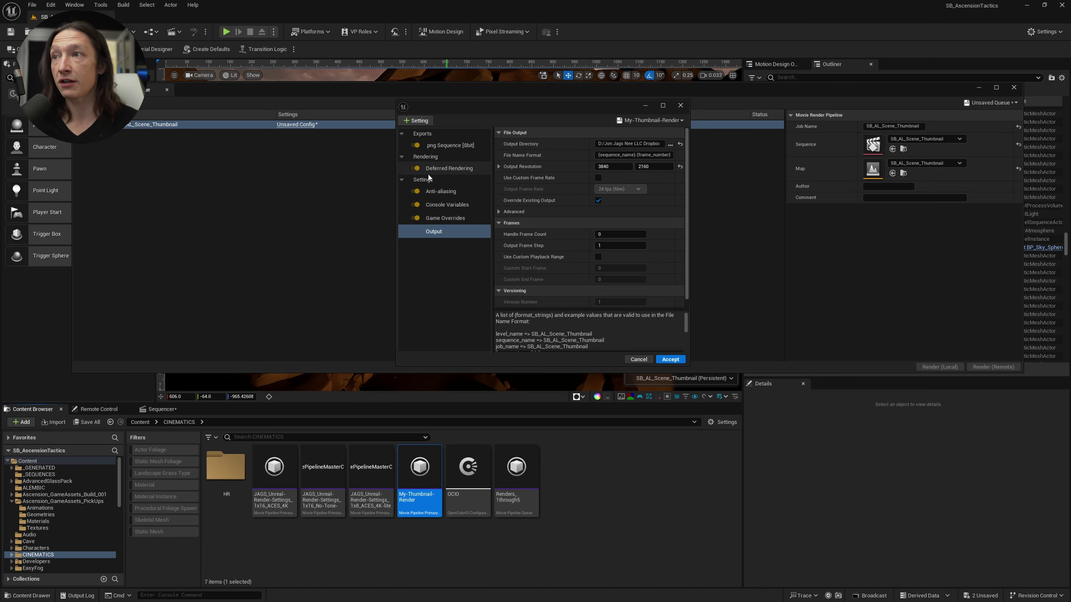
click(661, 360)
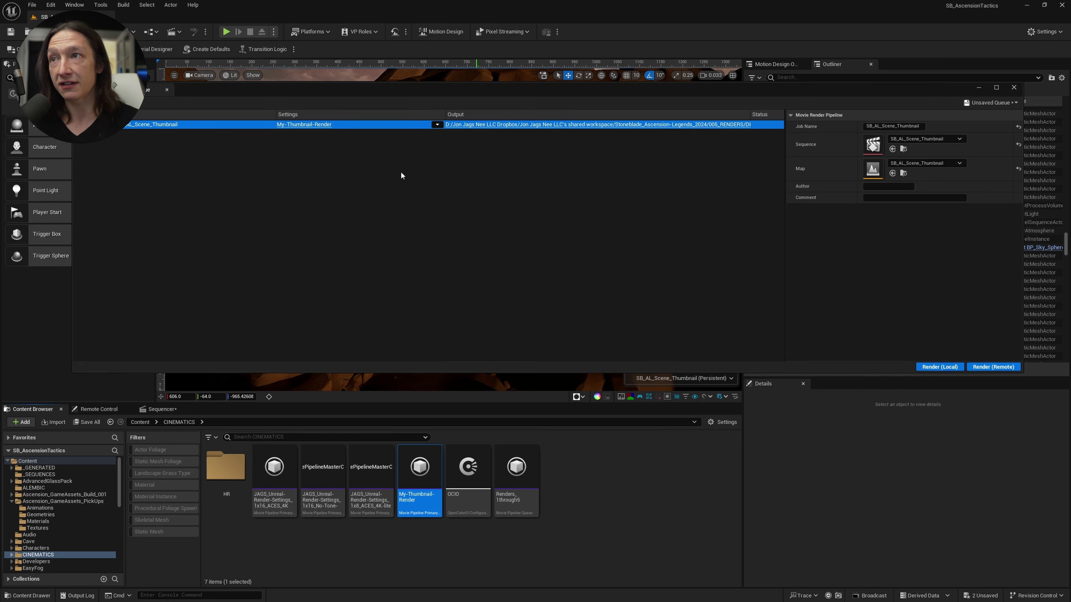
drag(314, 94, 320, 143)
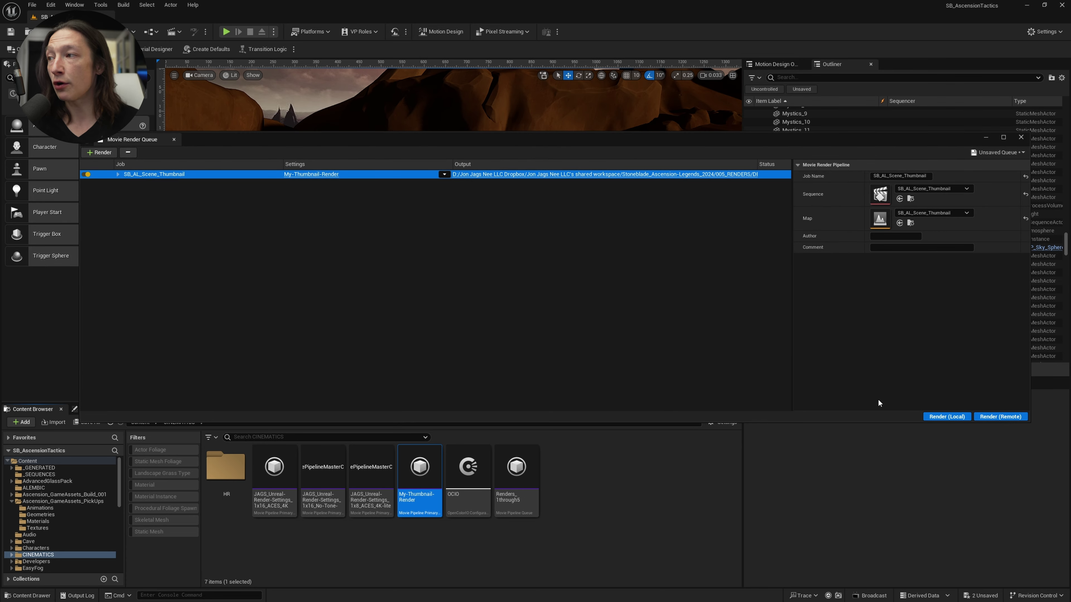
click(941, 417)
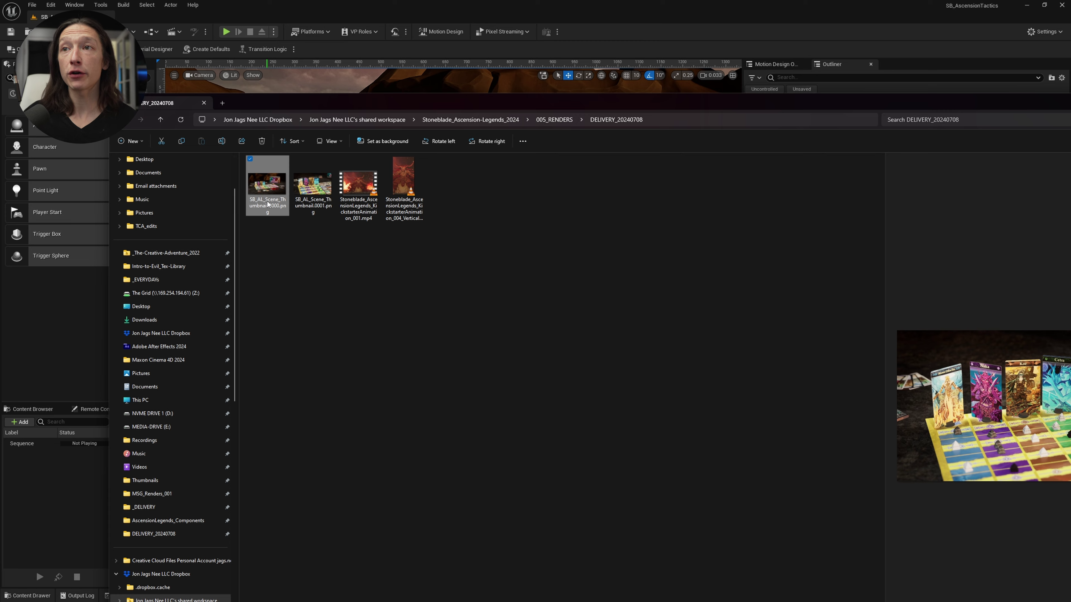
- Open the rendered SB_AL_Scene_Thumbnail.0000.png in Photos and zoom around it
double_click(267, 204)
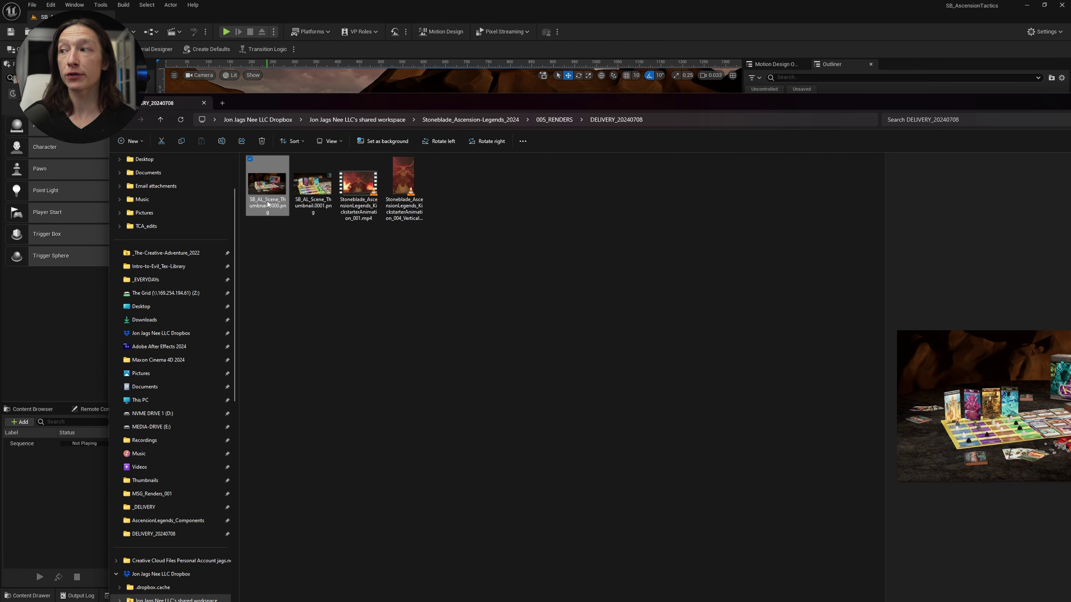
scroll(648, 390, up, 5)
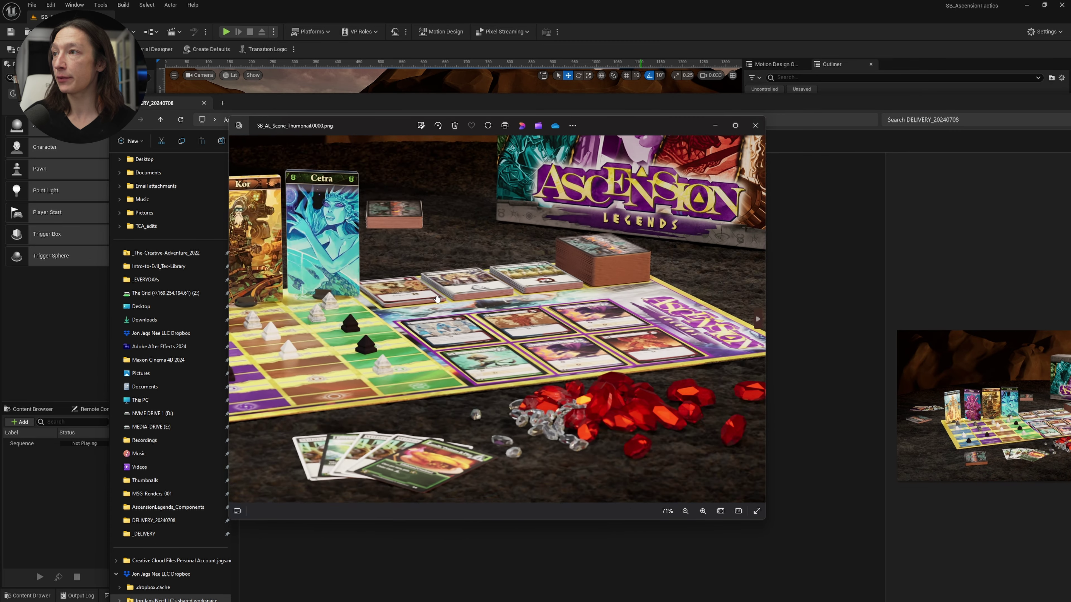
scroll(457, 275, up, 3)
scroll(458, 276, down, 6)
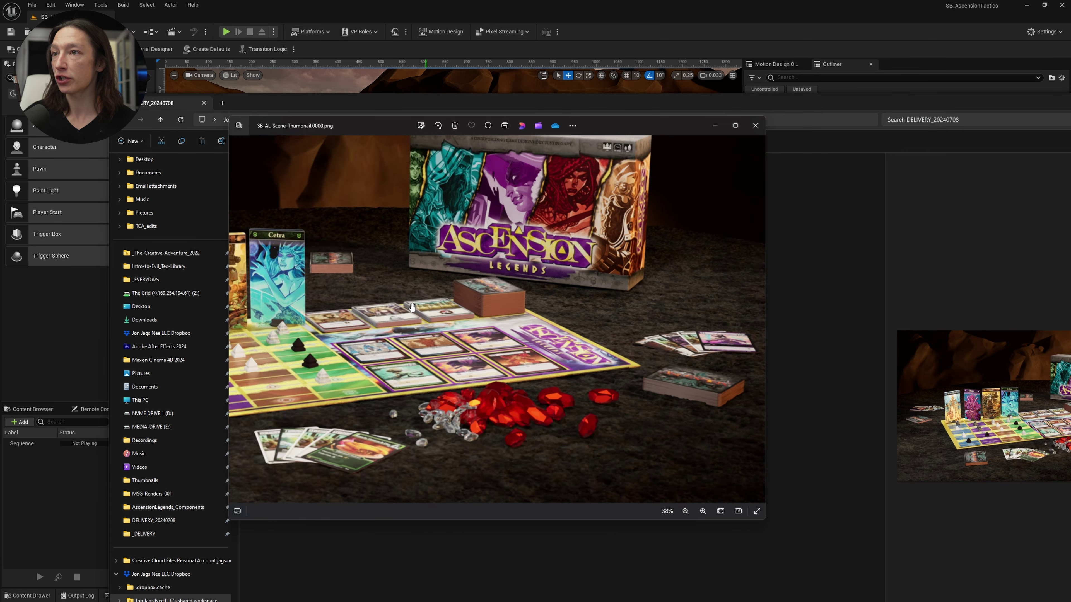
- Take a High Resolution Screenshot of the scene from the Unreal viewport
click(57, 372)
click(174, 75)
click(230, 280)
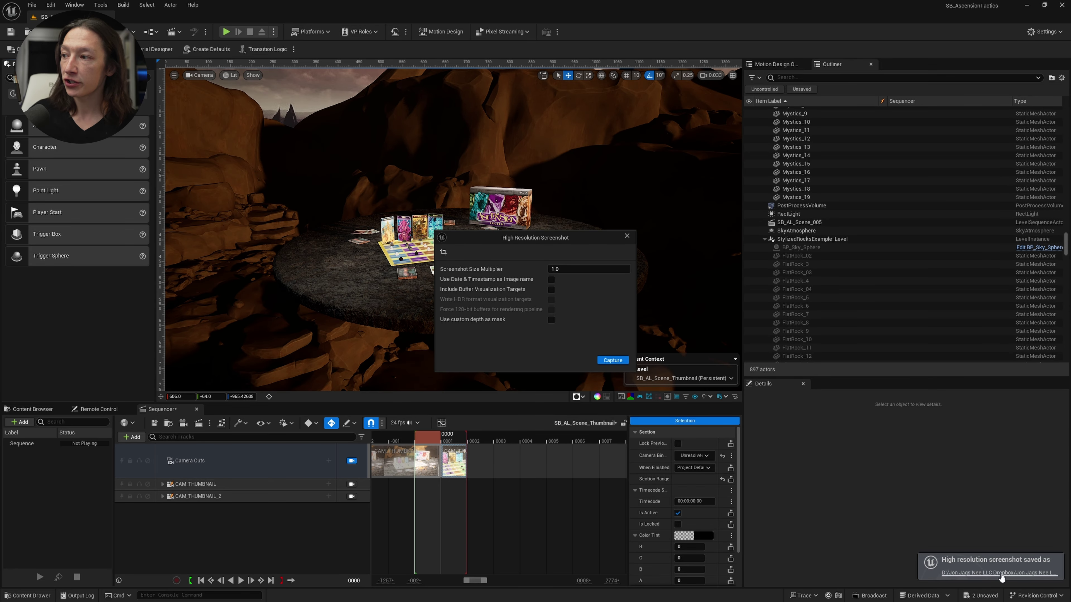
- Open HighresScreenshot00002.png in Photos, snapped to the right half of the screen
click(1001, 573)
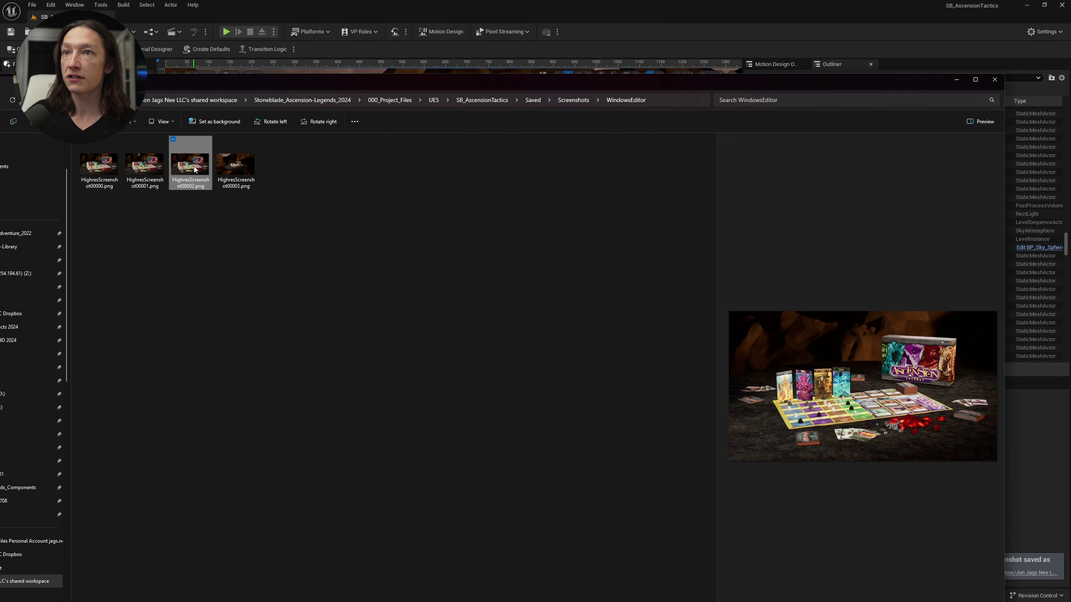
key(Return)
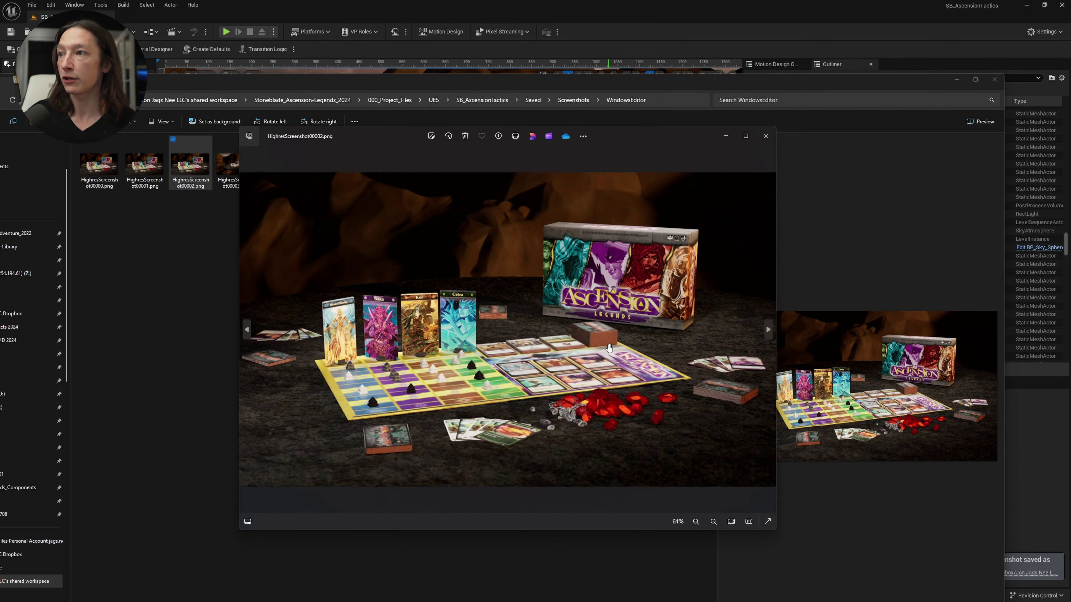
scroll(583, 325, up, 5)
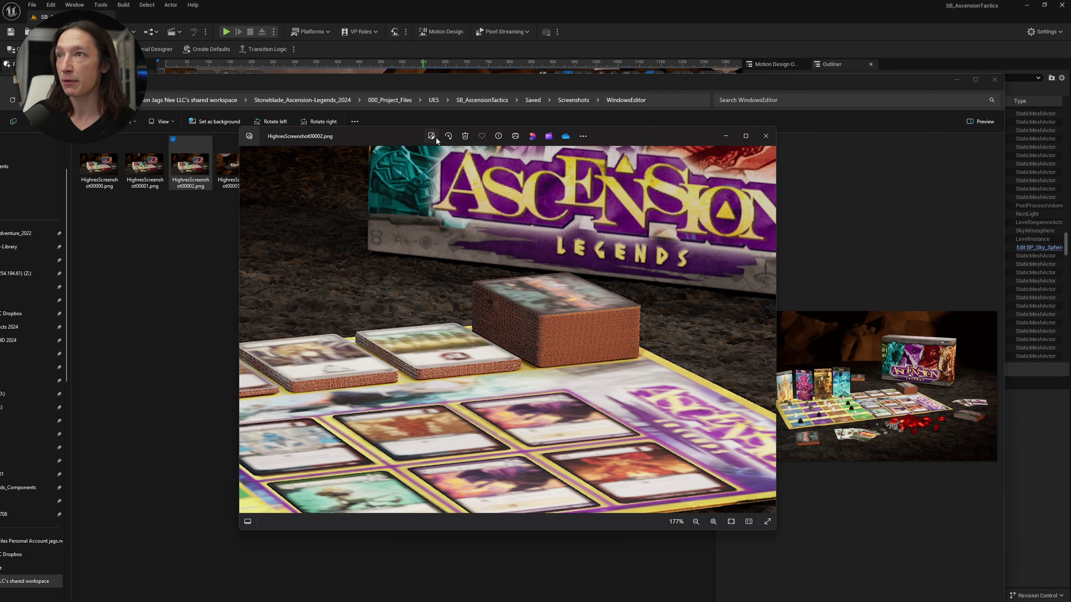
drag(388, 137, 1069, 152)
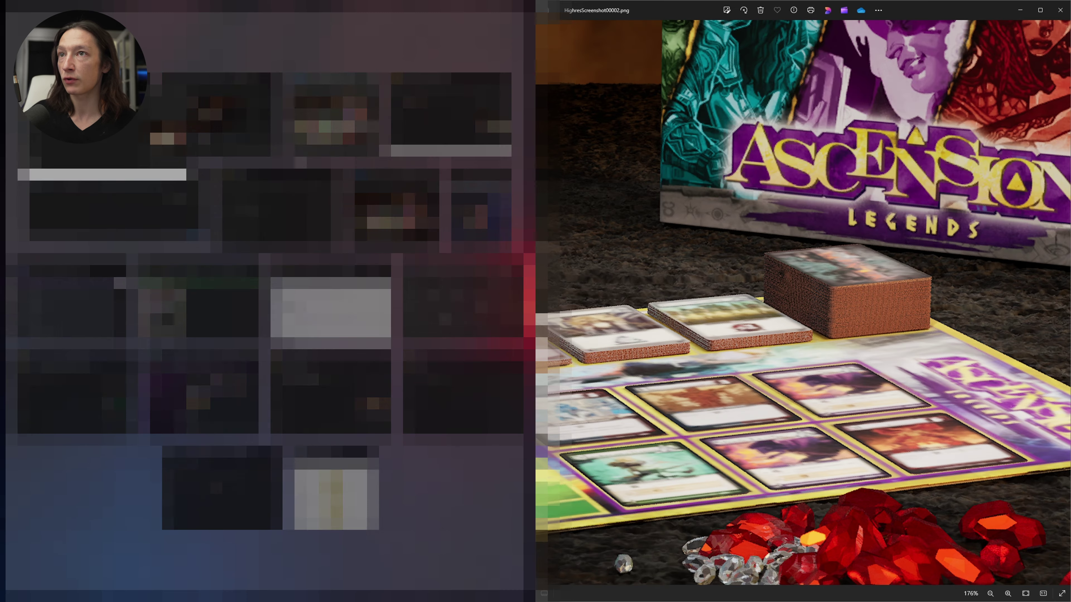
key(Escape)
click(194, 265)
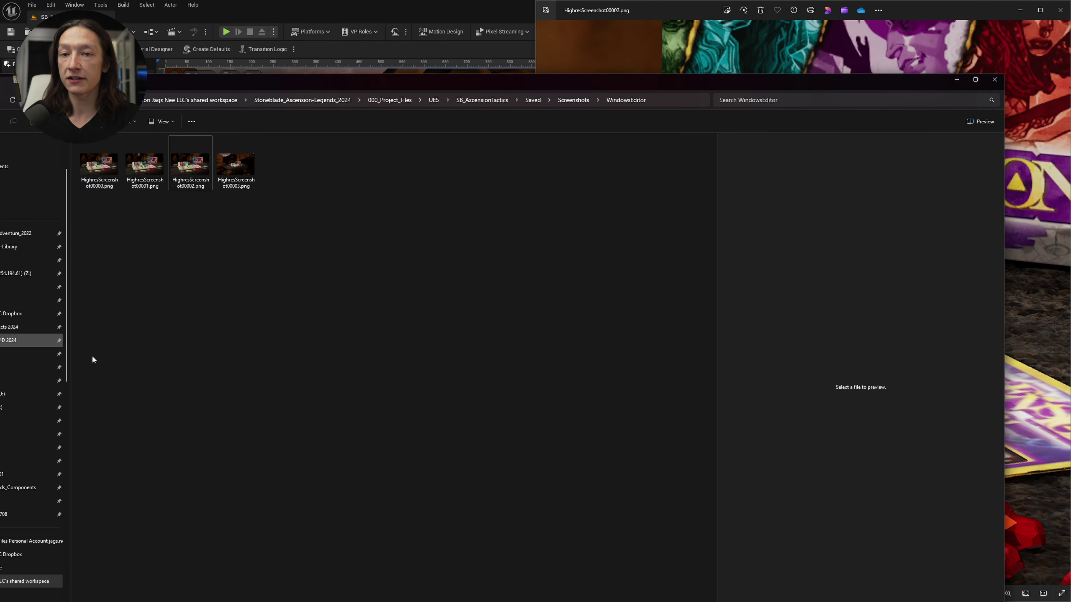
click(956, 80)
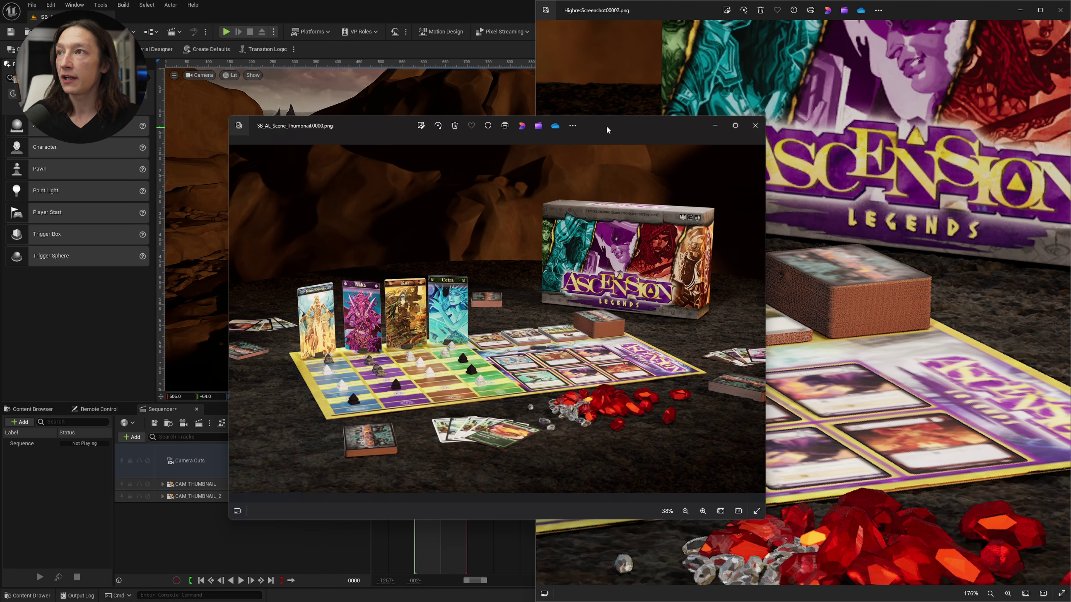
- Snap the 4K render to the left half and zoom into the card deck for comparison
drag(607, 129, 2, 127)
scroll(329, 278, up, 10)
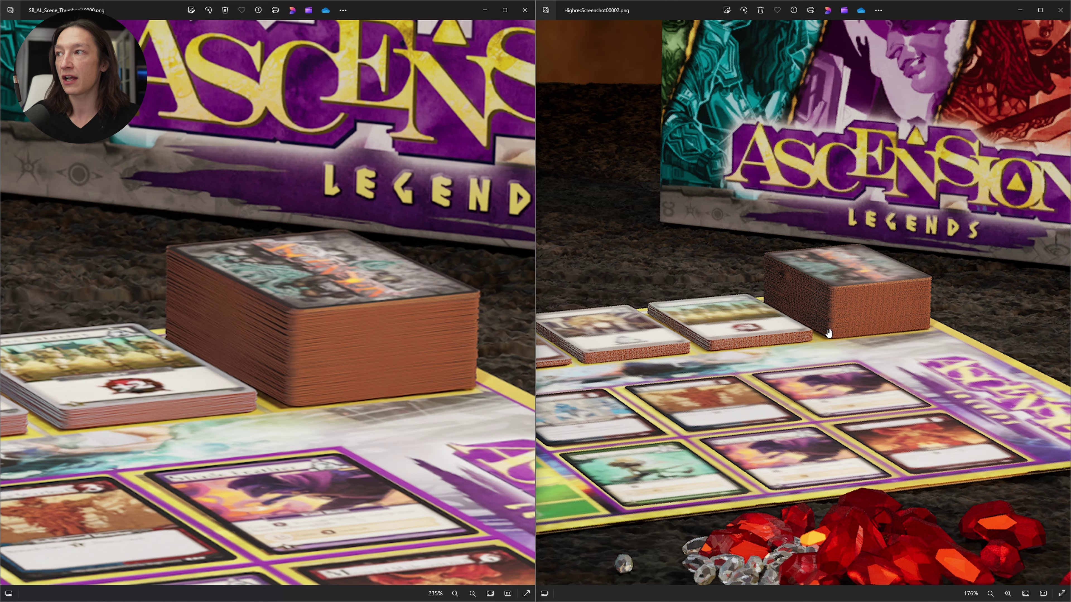
scroll(872, 296, up, 4)
scroll(372, 329, down, 10)
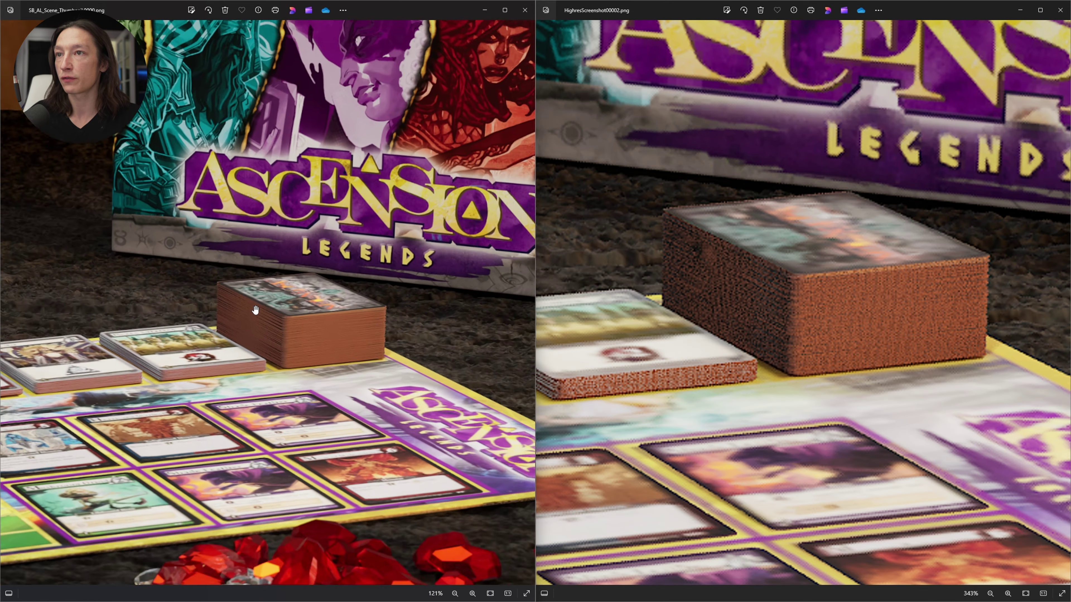